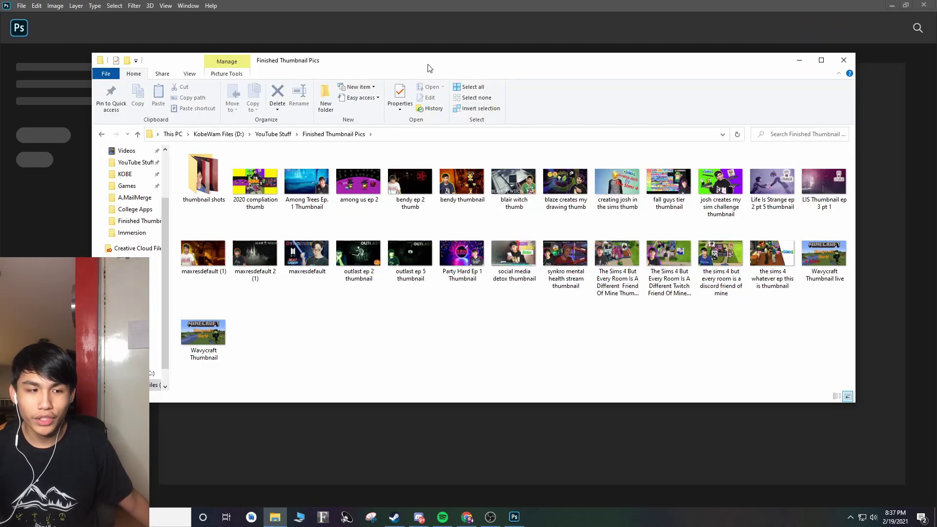
# Step: Browse the photos in the thumbnail shots folder, then return to the Finished Thumbnail Pics folder
pyautogui.doubleClick(428, 65)
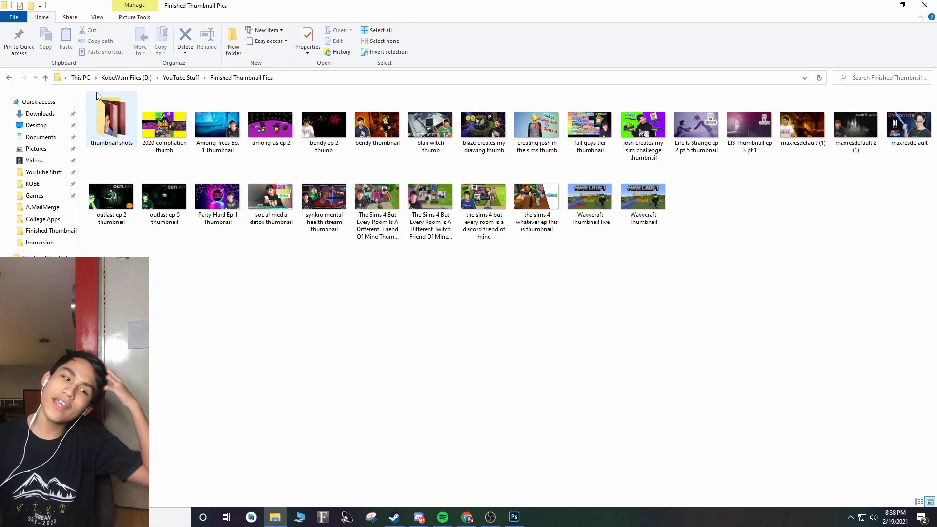
pyautogui.doubleClick(116, 105)
pyautogui.scroll(-5, 554, 294)
pyautogui.scroll(5, 554, 294)
pyautogui.scroll(-5, 306, 108)
pyautogui.scroll(5, 297, 141)
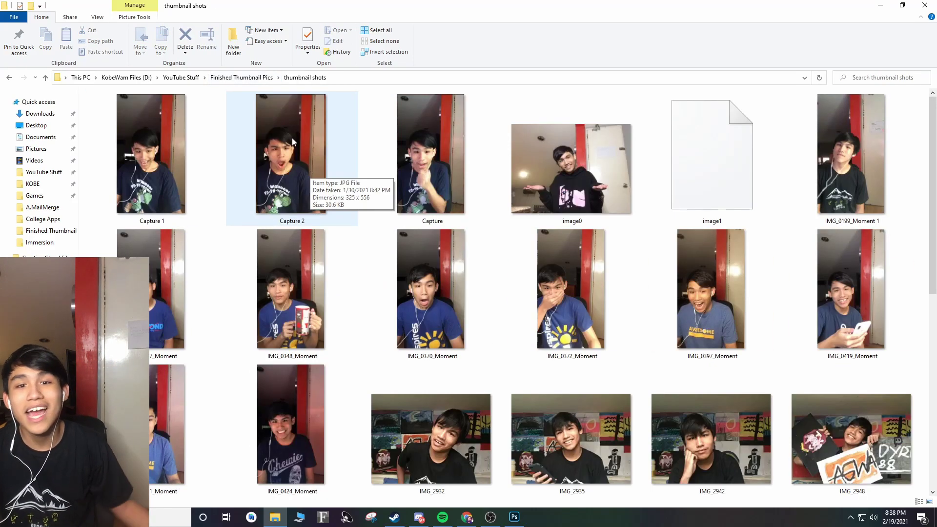
pyautogui.scroll(-5, 496, 226)
pyautogui.scroll(5, 500, 234)
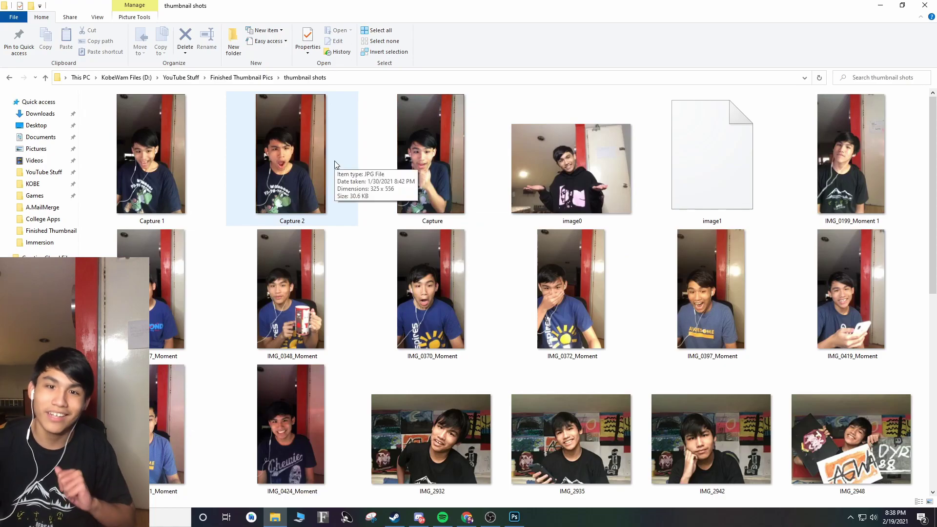
pyautogui.hotkey('alt', 'Up')
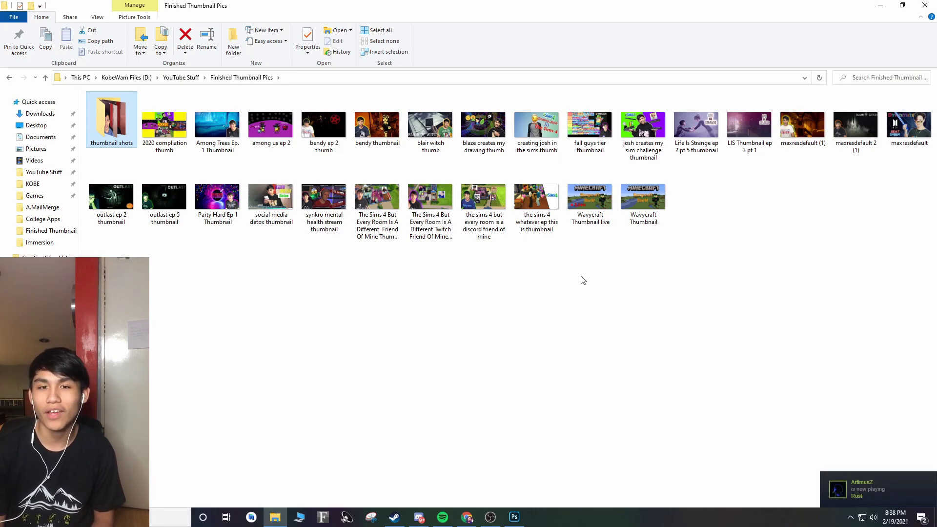
# Step: View the finished sim challenge thumbnail in the Photos app, then close it
pyautogui.click(639, 142)
pyautogui.rightClick(637, 146)
pyautogui.click(663, 155)
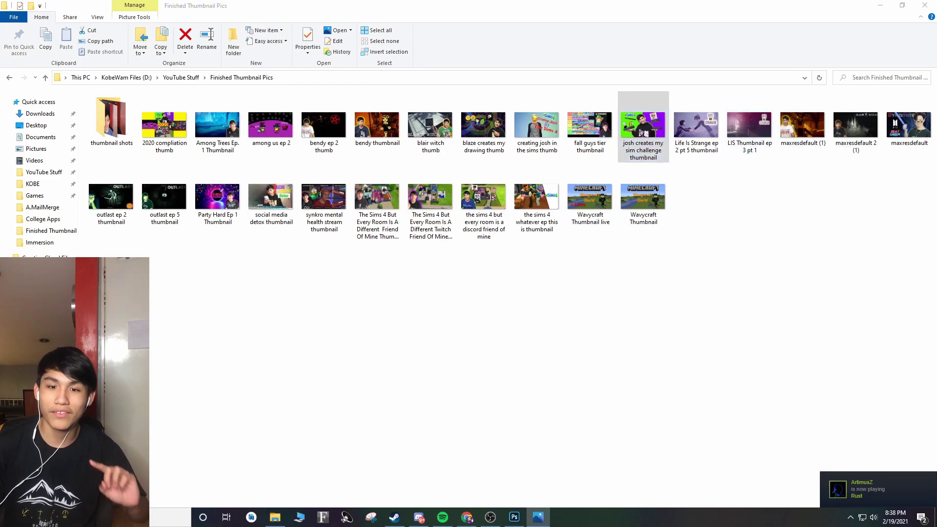
pyautogui.moveTo(673, 147); pyautogui.dragTo(309, 75)
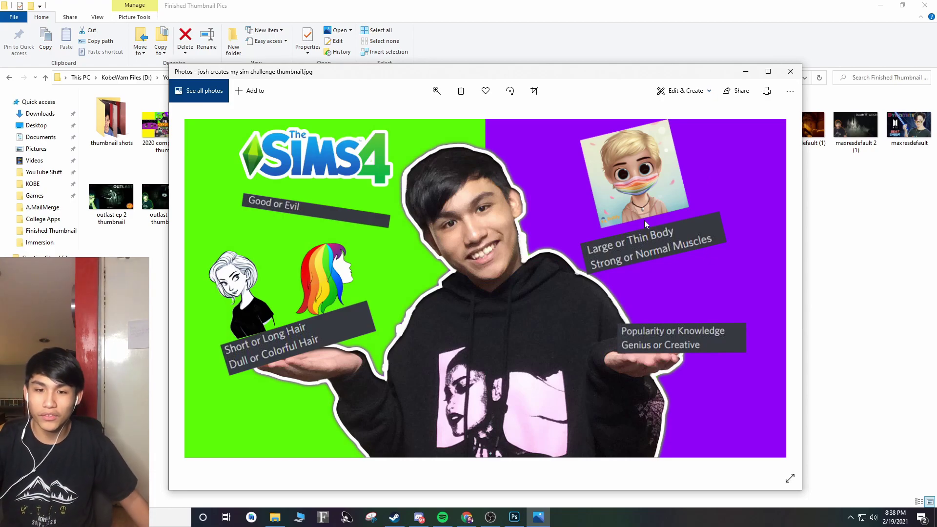
pyautogui.click(790, 72)
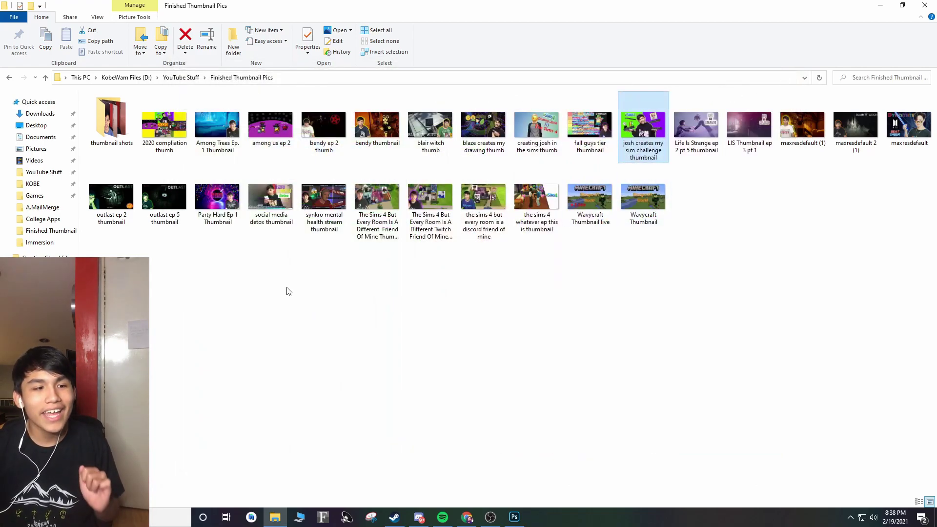
# Step: View the maxresdefault (1) and maxresdefault 2 (1) thumbnails, then close both images
pyautogui.click(275, 289)
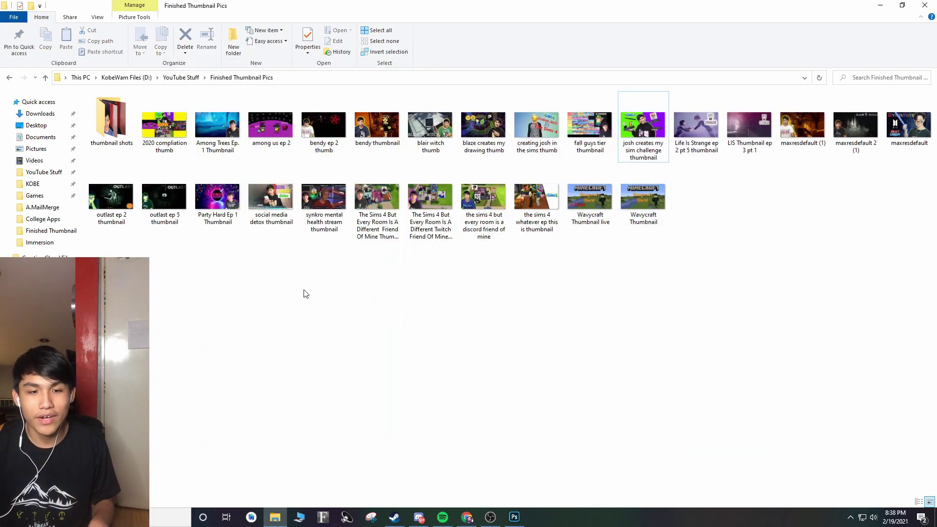
pyautogui.doubleClick(806, 117)
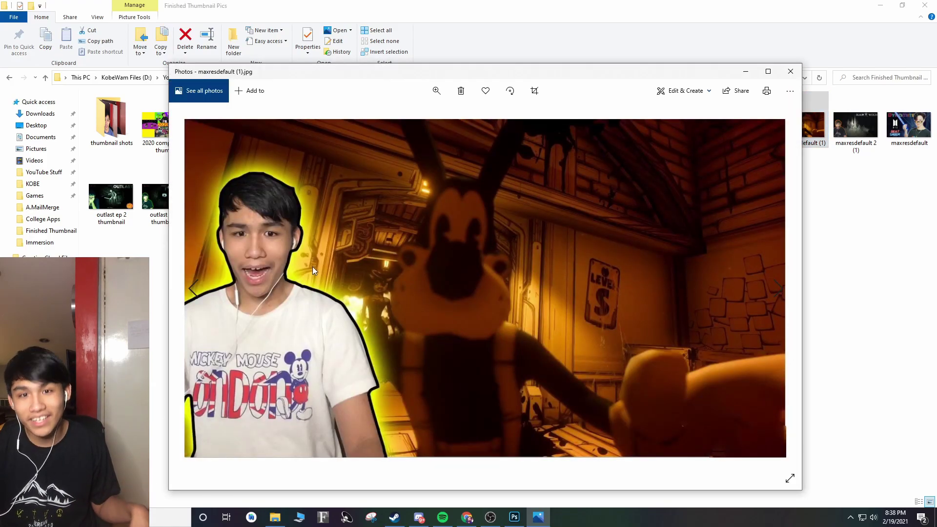
pyautogui.click(852, 147)
pyautogui.doubleClick(853, 150)
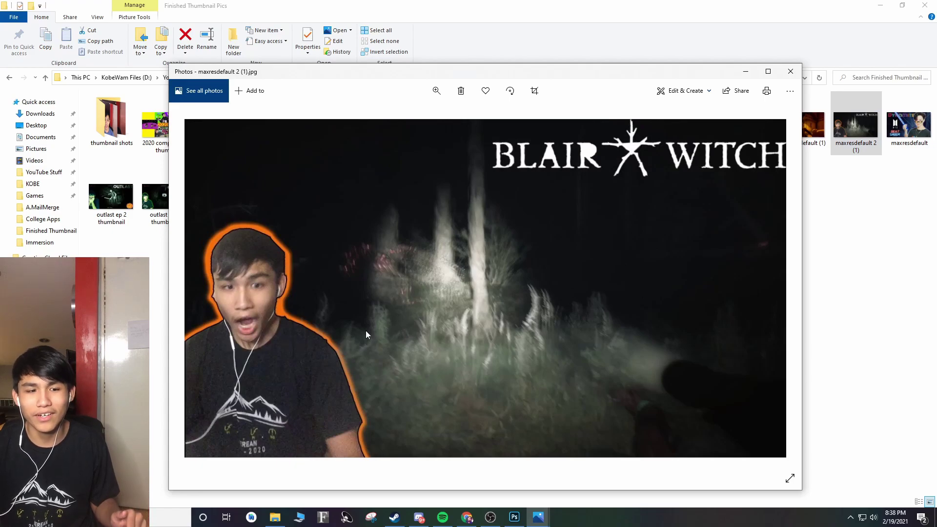
pyautogui.click(791, 72)
pyautogui.click(538, 516)
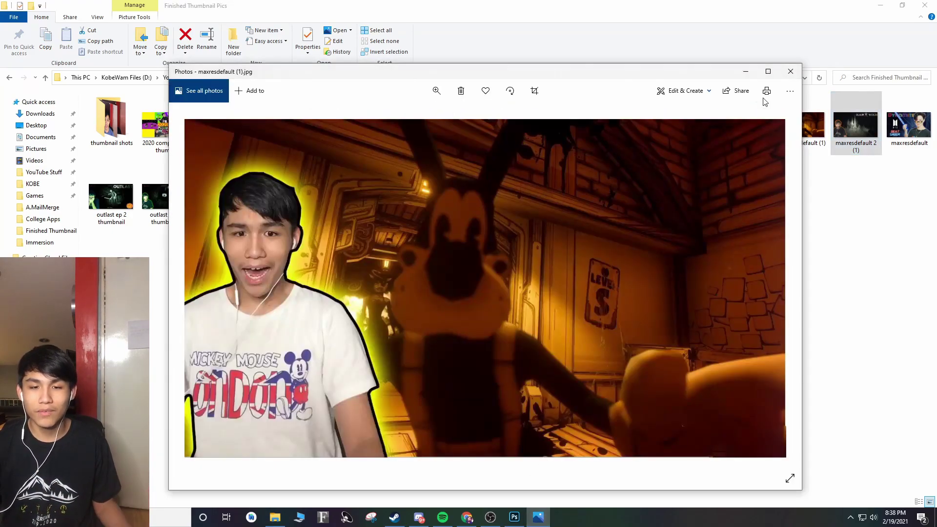
pyautogui.click(790, 69)
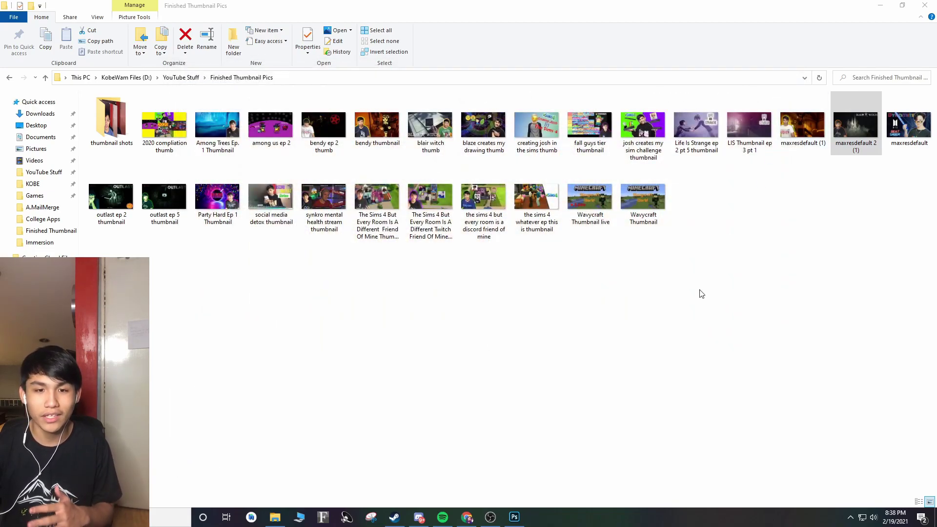
# Step: View the three "Sims 4 but every room" thumbnails in sequence, then close the viewer
pyautogui.doubleClick(376, 198)
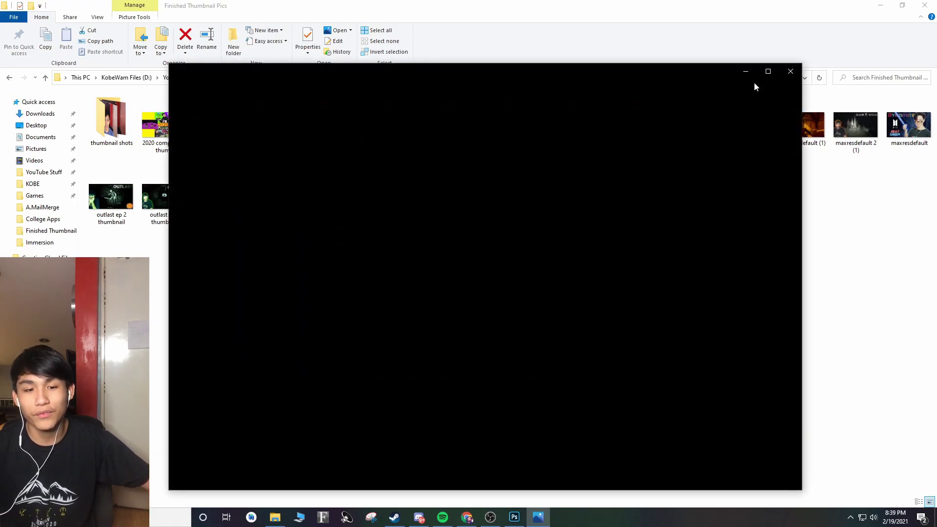
pyautogui.press('Right')
pyautogui.press('Right')
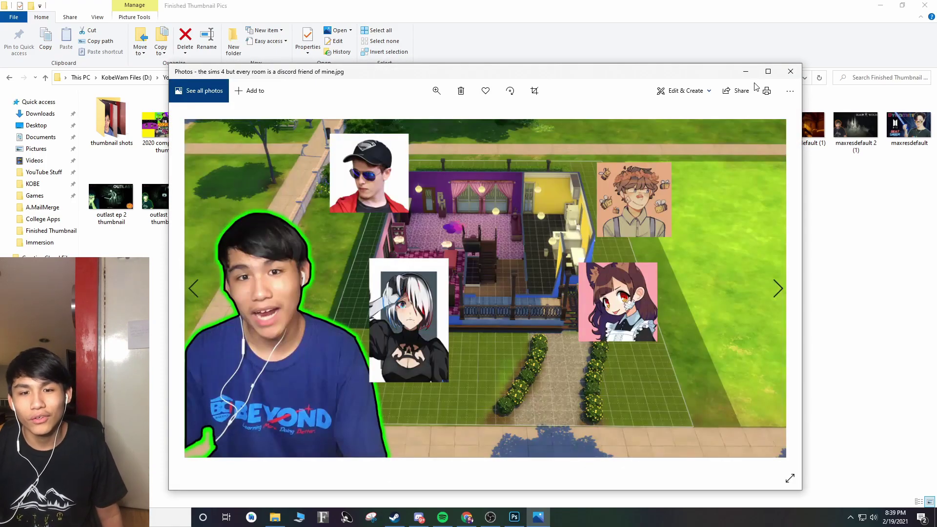
pyautogui.click(790, 72)
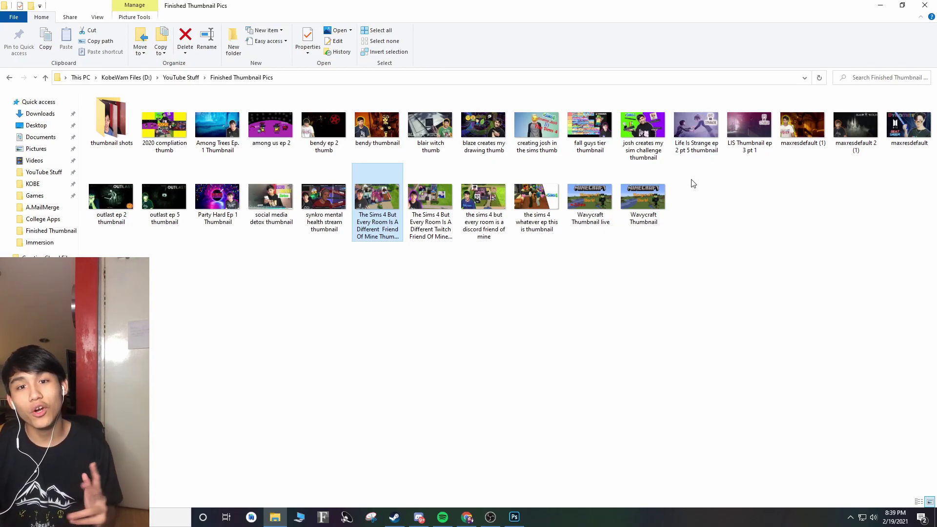
# Step: View the Wavycraft Thumbnail and the outlast ep 2 and ep 5 thumbnails, closing the images when done
pyautogui.doubleClick(654, 201)
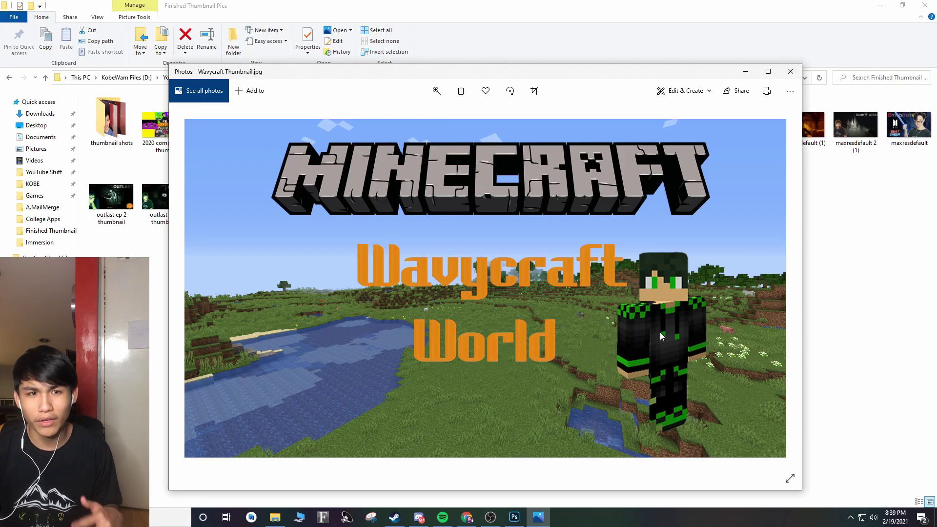
pyautogui.click(791, 71)
pyautogui.doubleClick(112, 200)
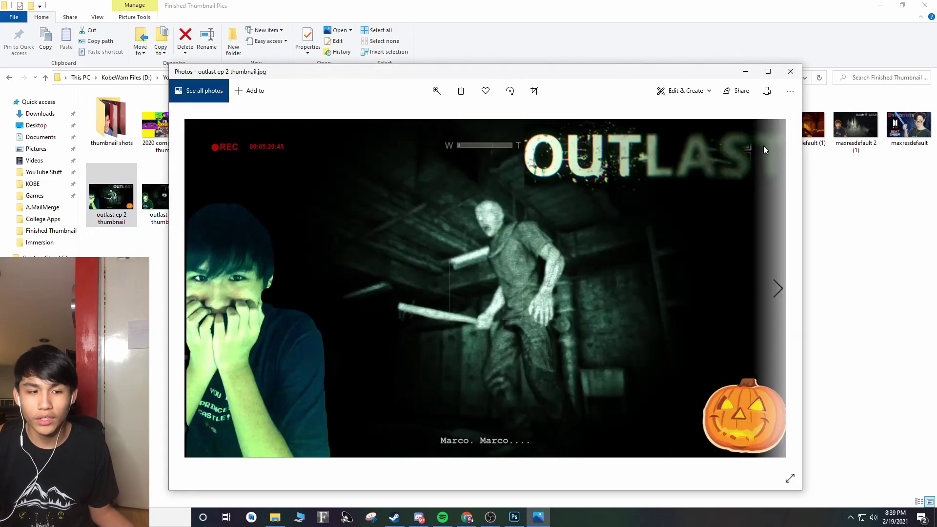
pyautogui.press('Right')
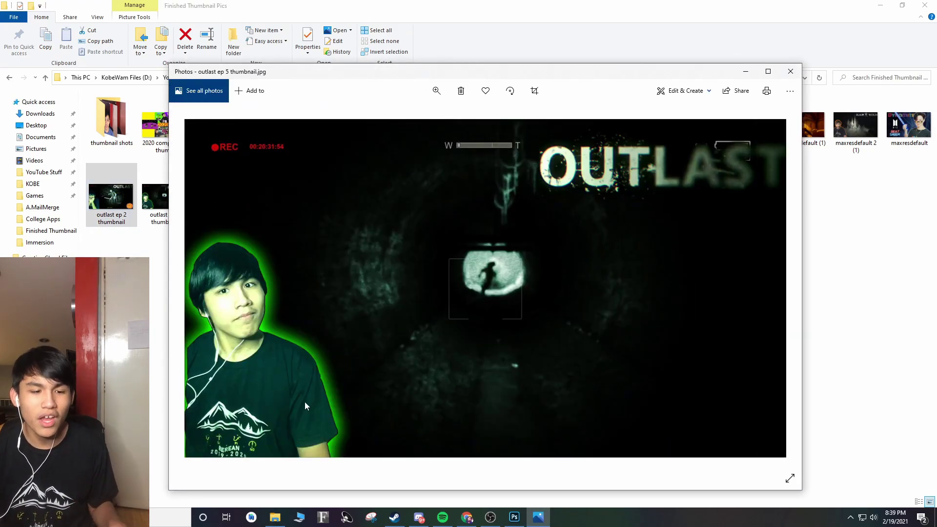
pyautogui.click(789, 74)
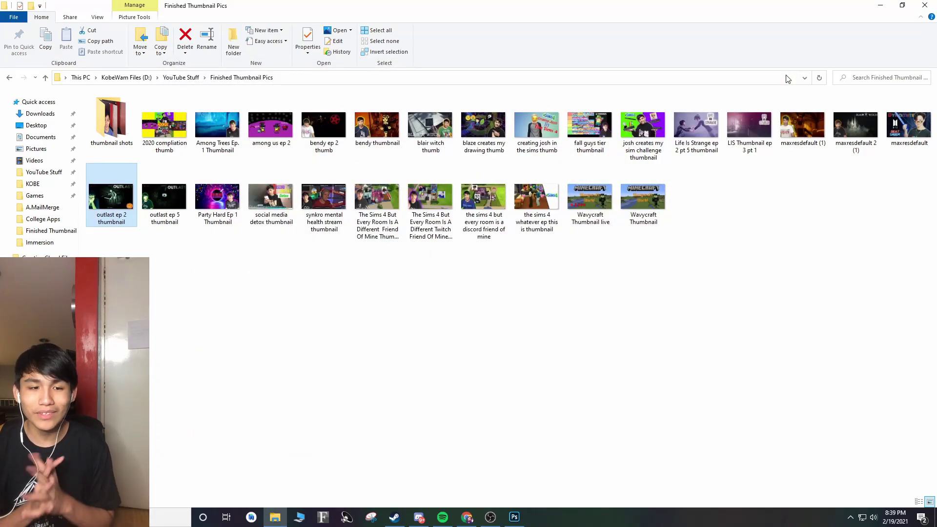
# Step: Switch to Photoshop and create a new document from the recent 1280 x 720 px, 300 ppi preset
pyautogui.doubleClick(478, 4)
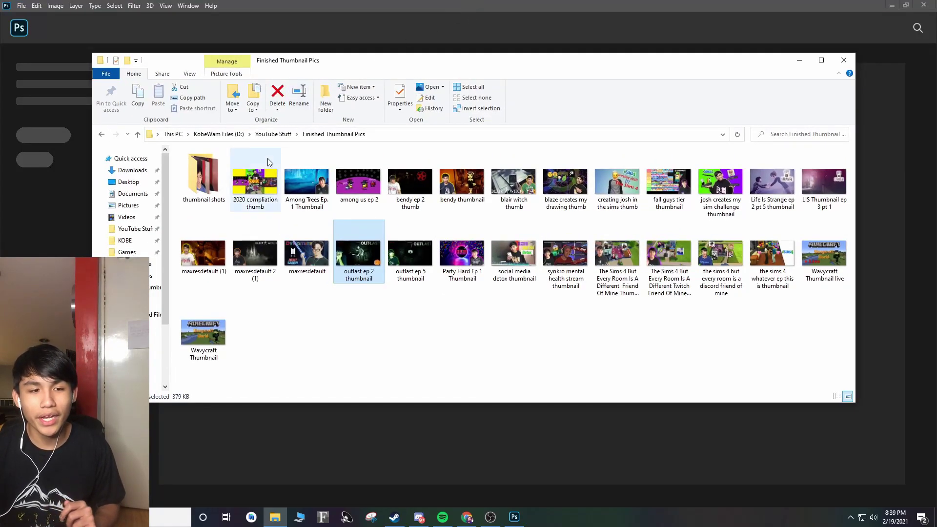
pyautogui.click(472, 26)
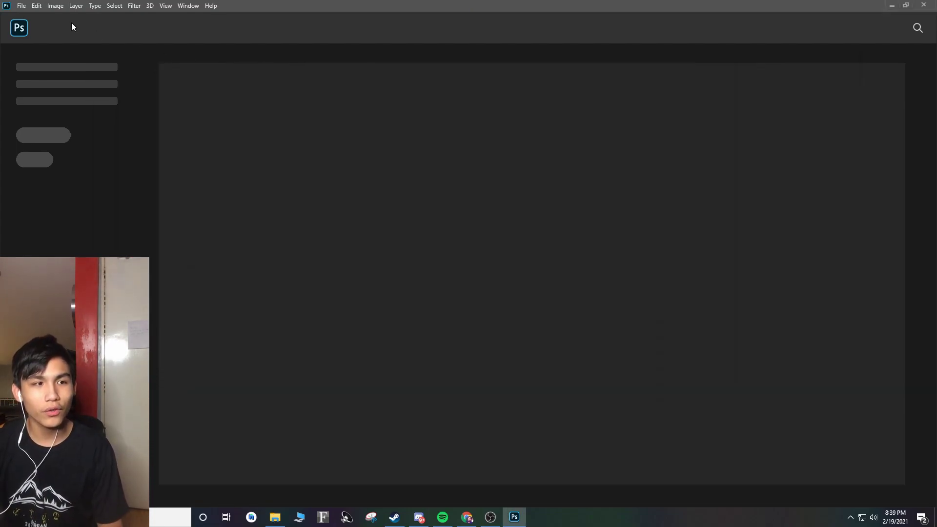
pyautogui.click(21, 8)
pyautogui.click(28, 16)
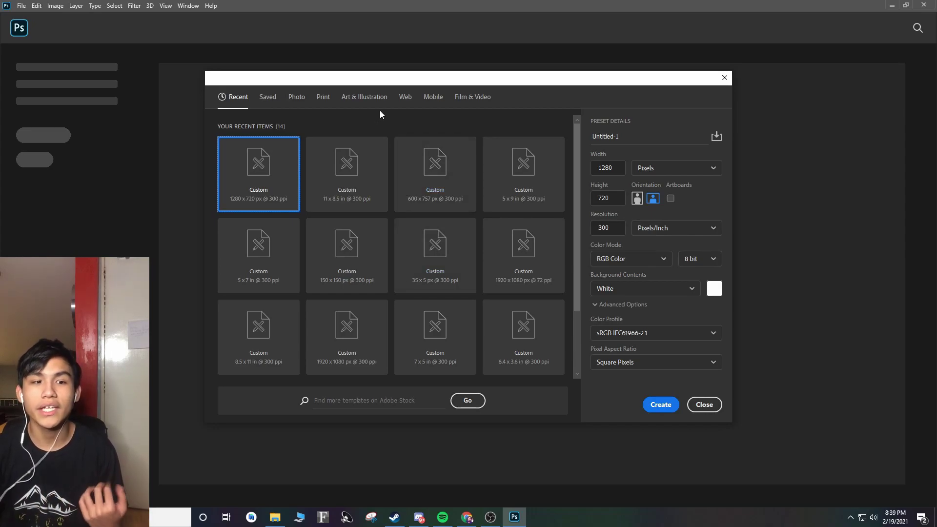
pyautogui.doubleClick(255, 174)
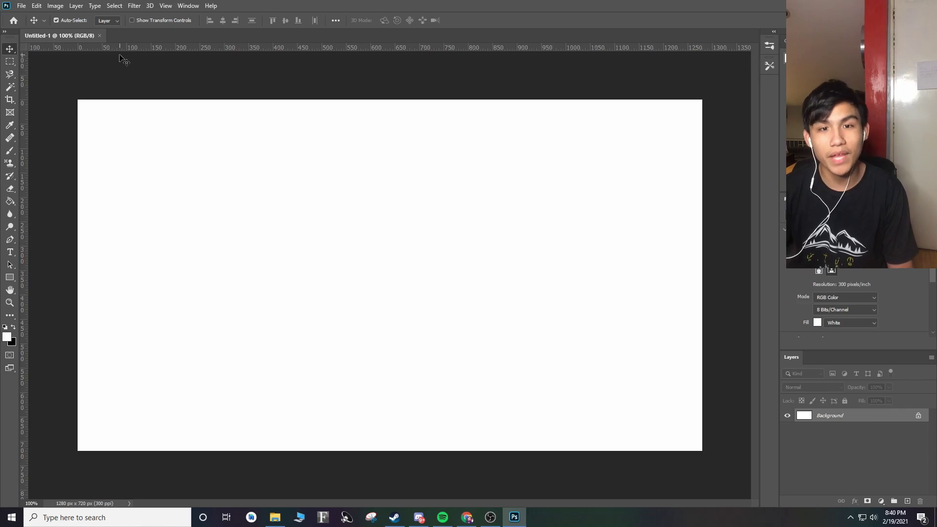
pyautogui.click(22, 6)
pyautogui.click(36, 28)
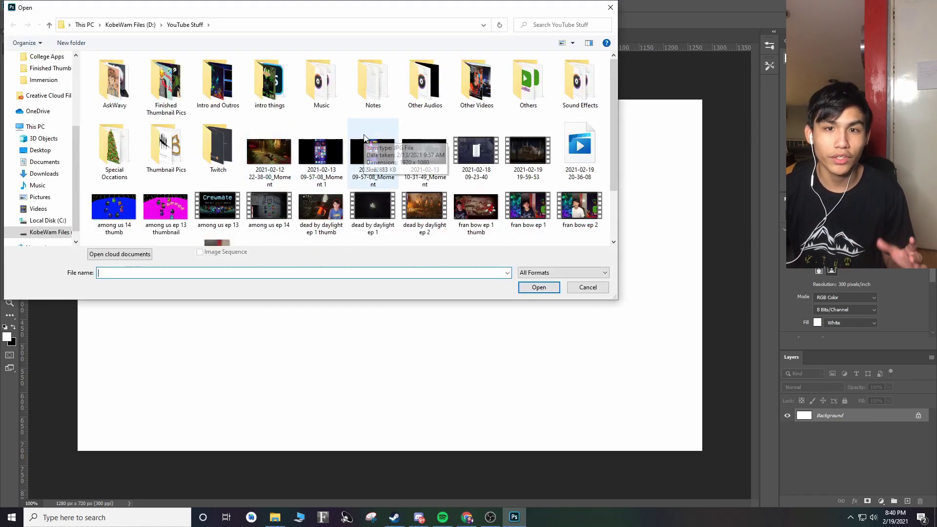
pyautogui.scroll(-1, 363, 142)
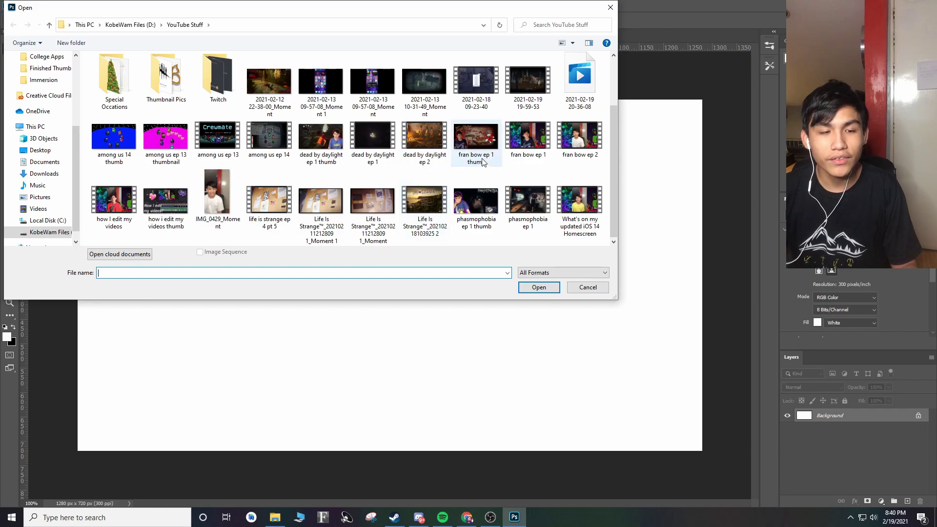
pyautogui.scroll(1, 415, 161)
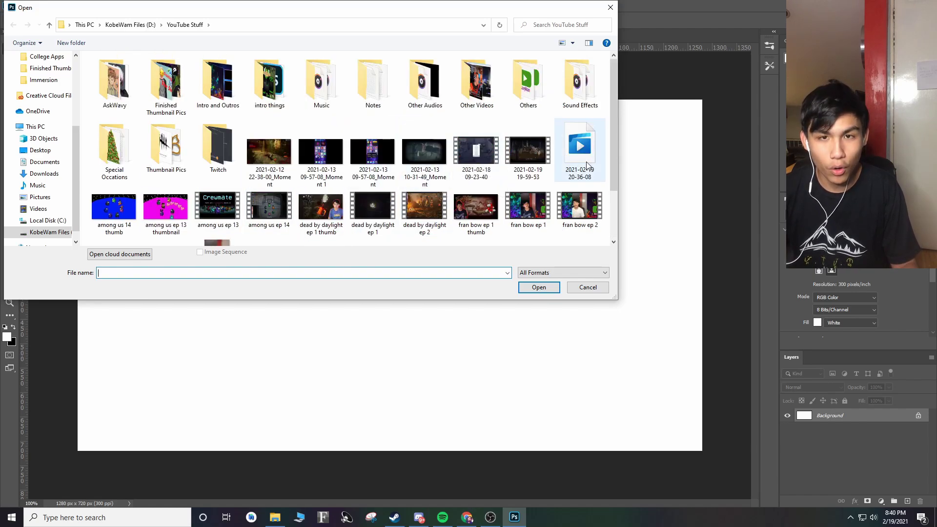
pyautogui.scroll(-1, 588, 165)
pyautogui.doubleClick(424, 86)
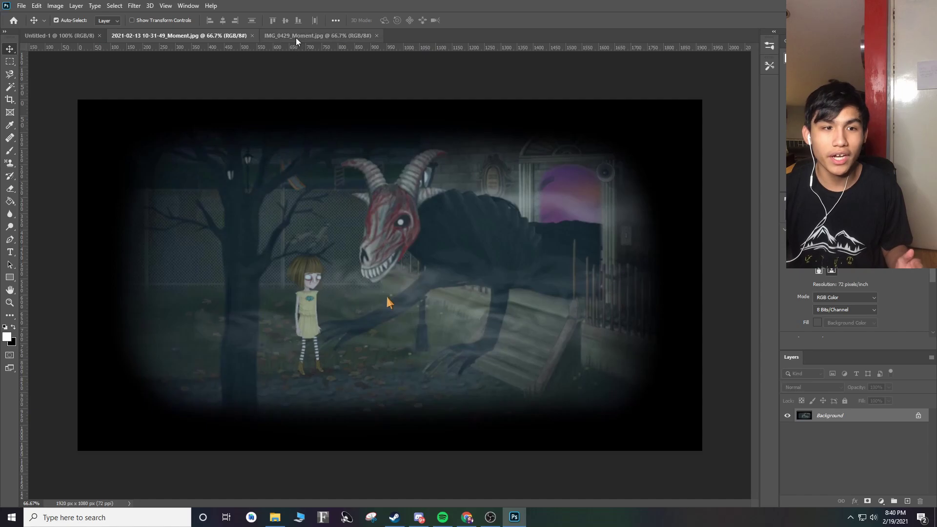
pyautogui.click(317, 36)
pyautogui.scroll(-3, 480, 239)
pyautogui.scroll(2, 481, 240)
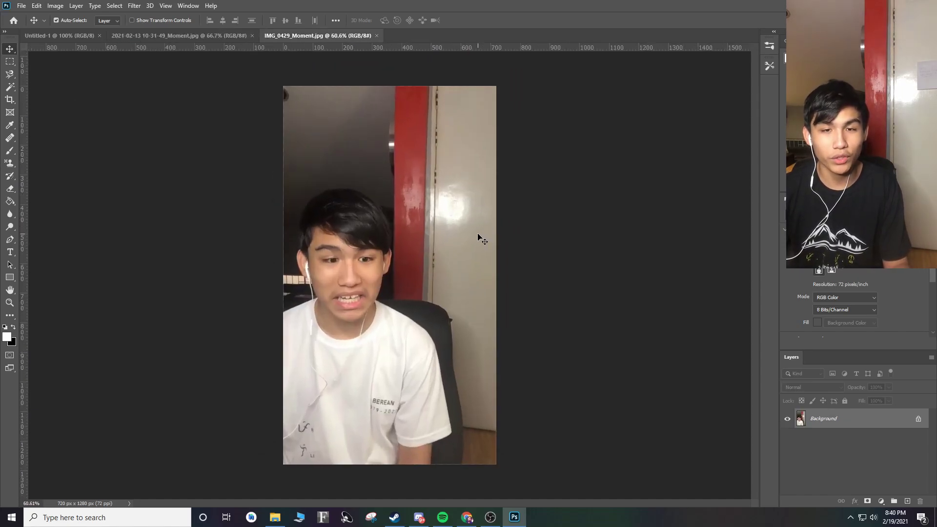
# Step: Open the FranBow_Logo image from the Thumbnail Pics folder
pyautogui.click(22, 5)
pyautogui.click(39, 27)
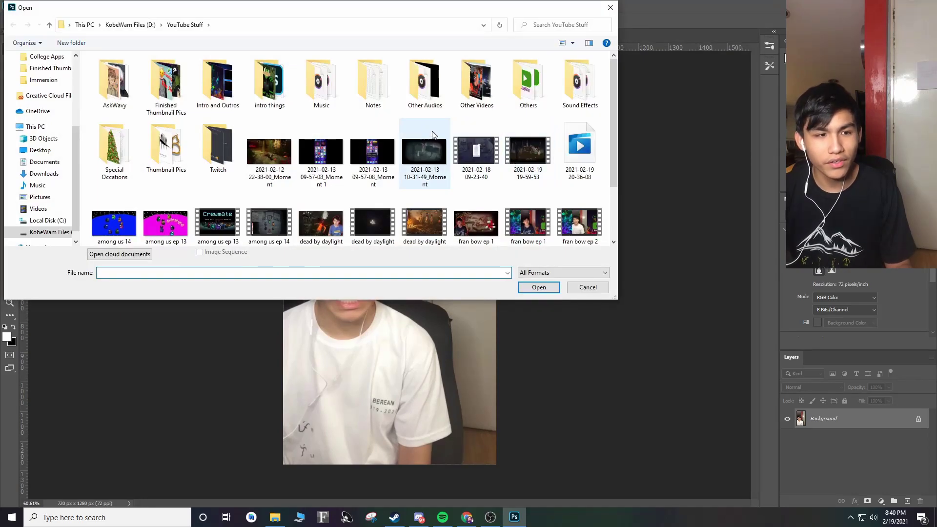
pyautogui.doubleClick(186, 158)
pyautogui.scroll(-5, 527, 156)
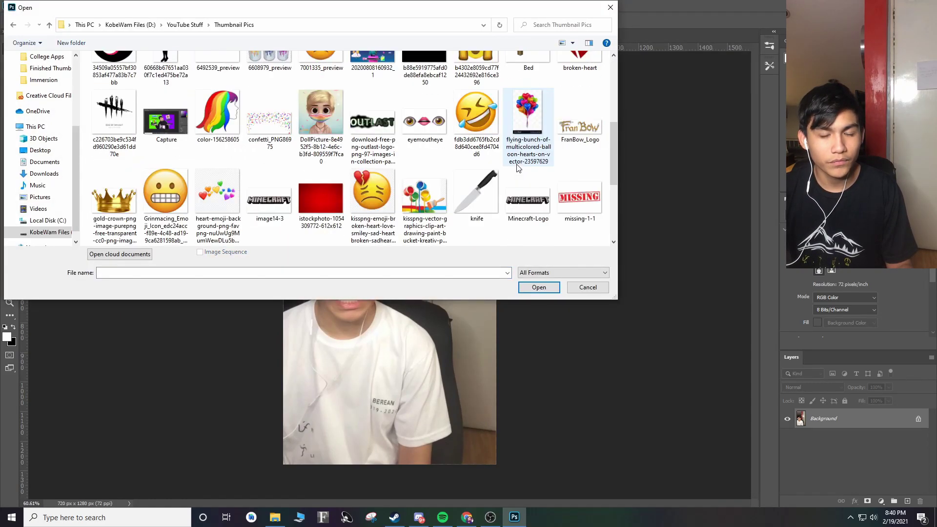
pyautogui.doubleClick(579, 127)
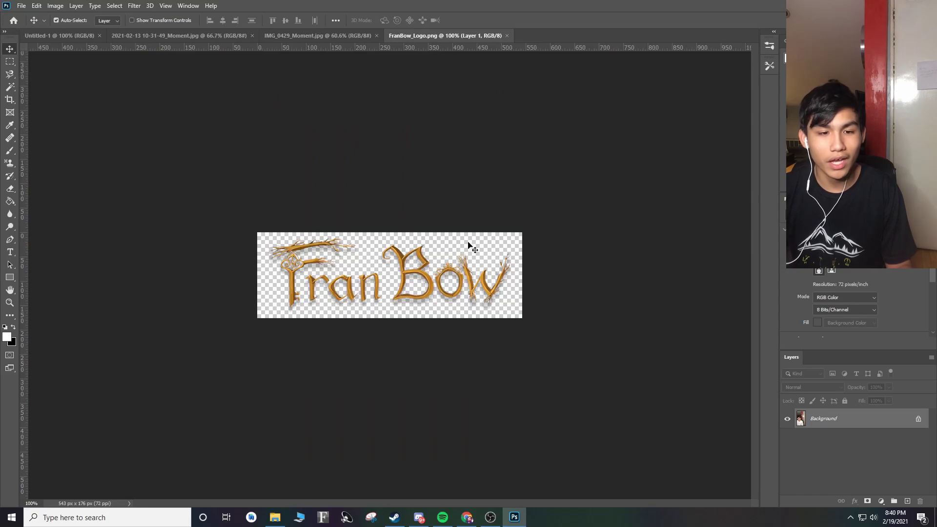
pyautogui.click(226, 36)
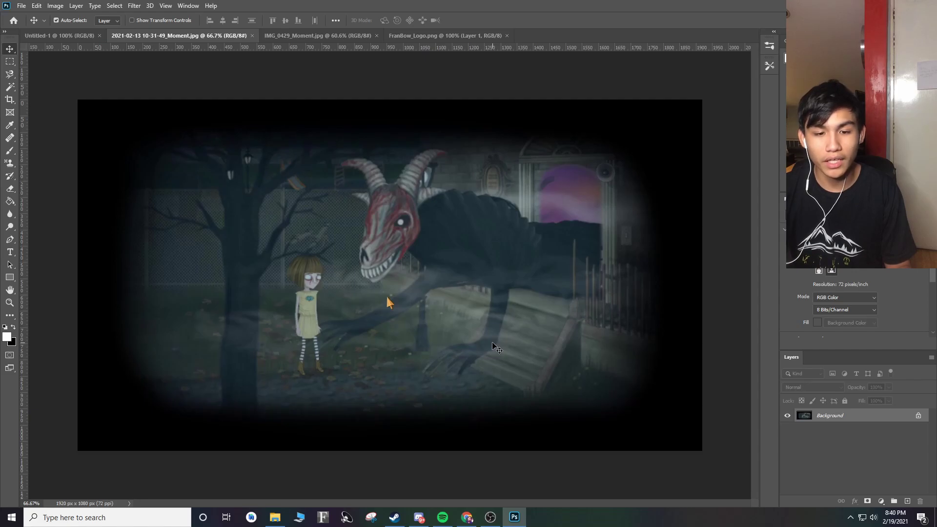
pyautogui.moveTo(493, 345); pyautogui.dragTo(373, 249)
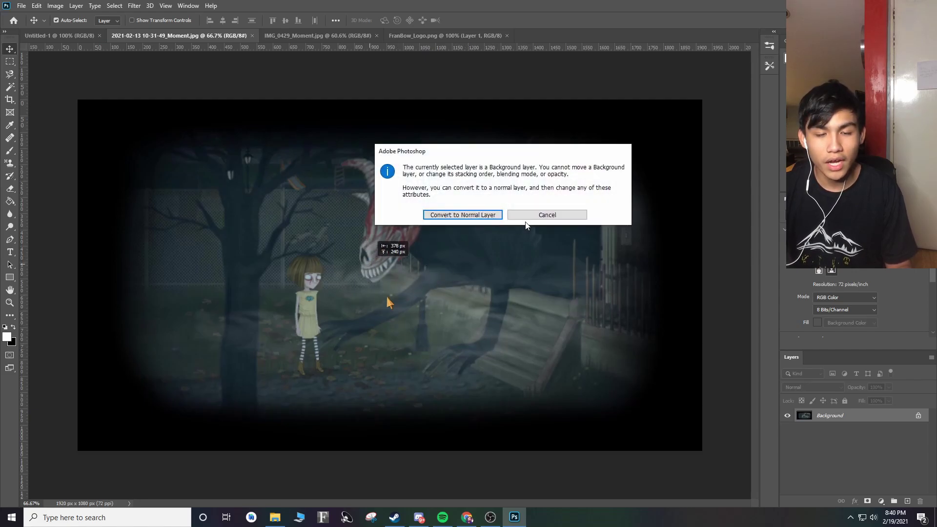
pyautogui.press('Return')
pyautogui.moveTo(264, 207); pyautogui.dragTo(527, 322)
pyautogui.moveTo(501, 338)
pyautogui.mouseDown()
pyautogui.moveTo(318, 222)
pyautogui.moveTo(283, 189)
pyautogui.moveTo(429, 314)
pyautogui.moveTo(513, 346)
pyautogui.mouseUp()
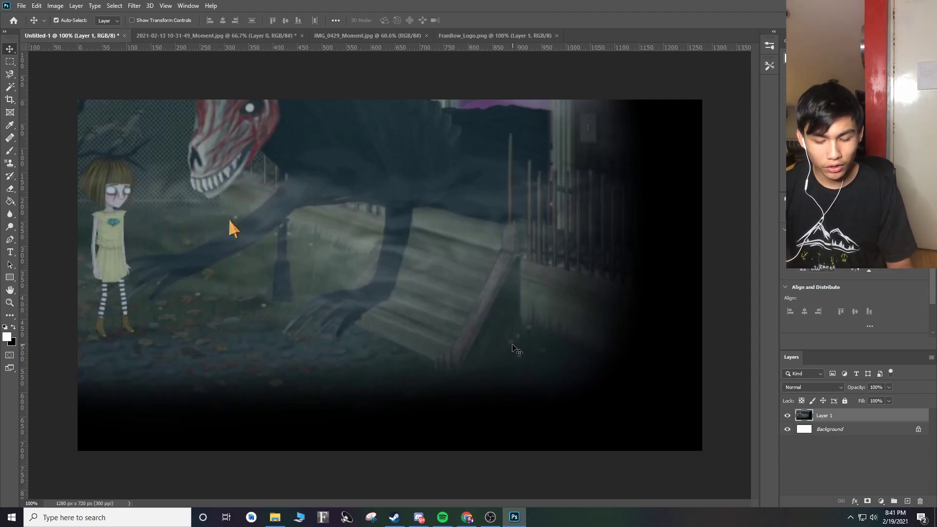
# Step: Scale the game screenshot layer to 66.98% with its top-left corner on the canvas corner so it fills the canvas
pyautogui.hotkey('ctrl', 't')
pyautogui.moveTo(492, 327); pyautogui.dragTo(400, 306)
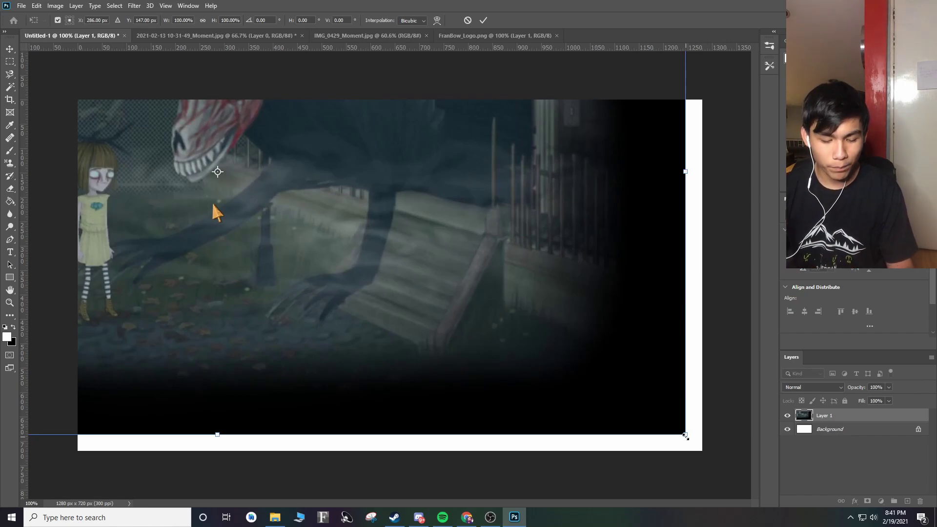
pyautogui.moveTo(685, 436); pyautogui.dragTo(602, 392)
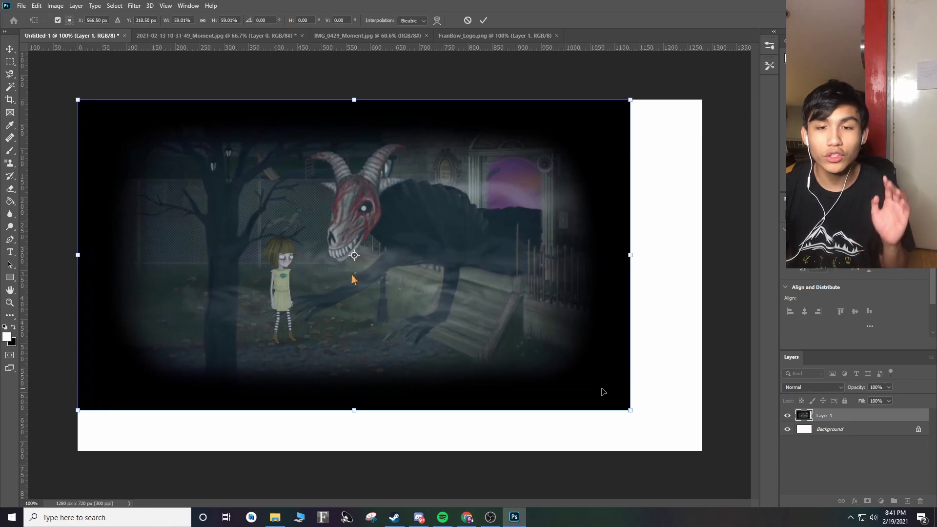
pyautogui.moveTo(674, 401); pyautogui.dragTo(706, 448)
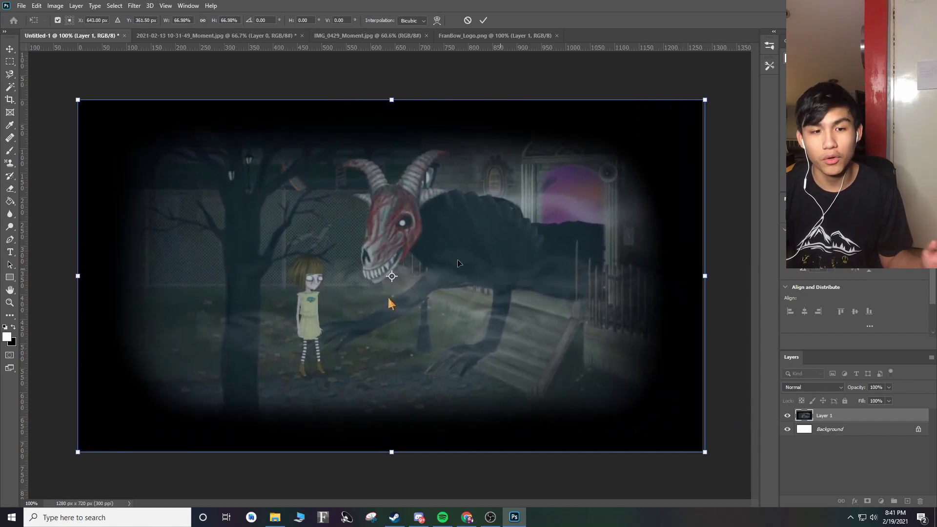
pyautogui.press('Return')
# Step: Select the person in the IMG_0429_Moment portrait by tracing the outline of the hair, face and shirt with the Magnetic Lasso tool
pyautogui.hotkey('ctrl', 'Tab')
pyautogui.hotkey('ctrl', 'Tab')
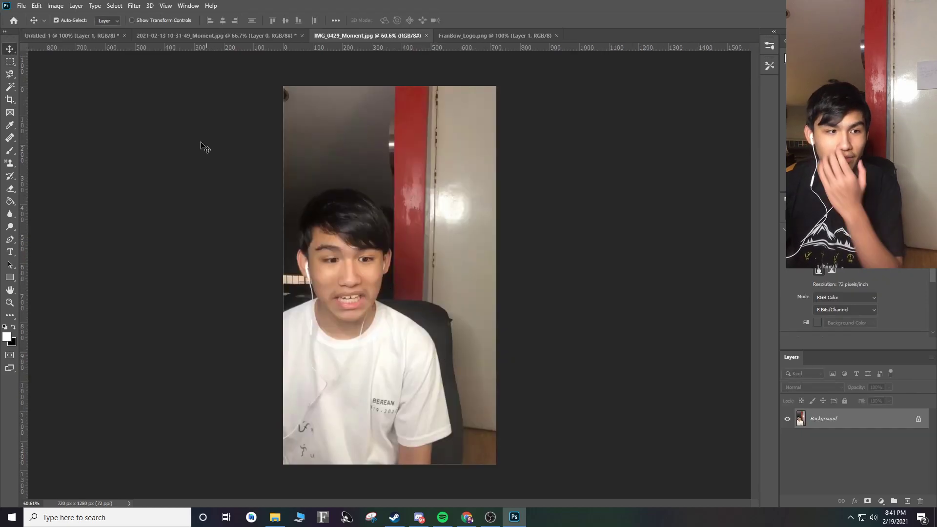
pyautogui.click(13, 75)
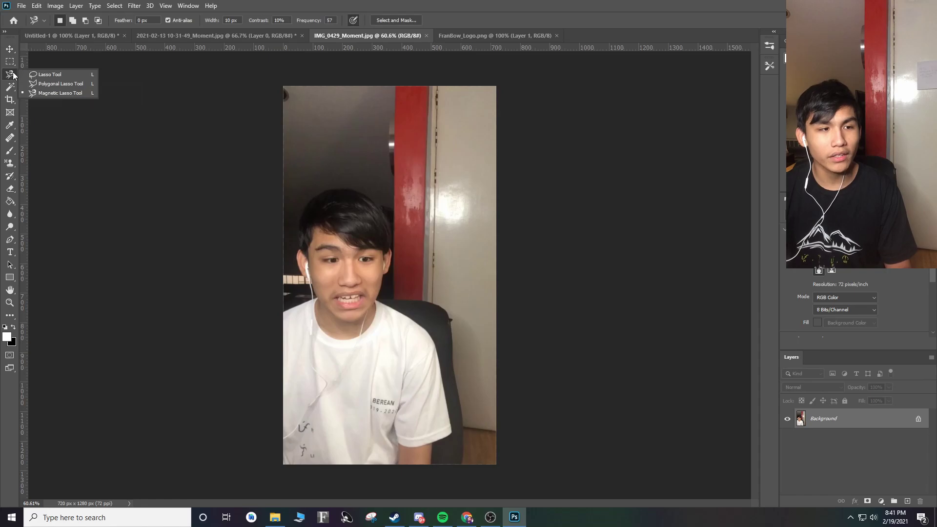
pyautogui.click(61, 93)
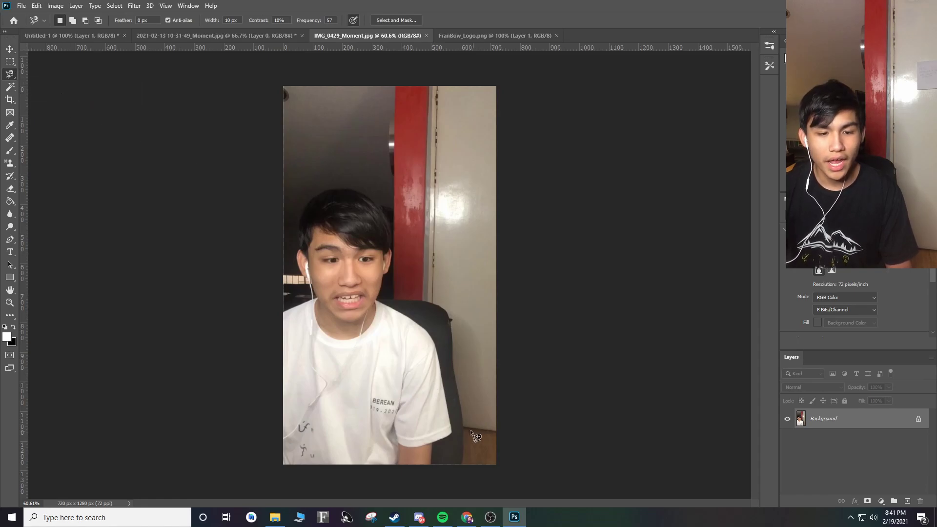
pyautogui.scroll(2, 471, 430)
pyautogui.scroll(2, 470, 437)
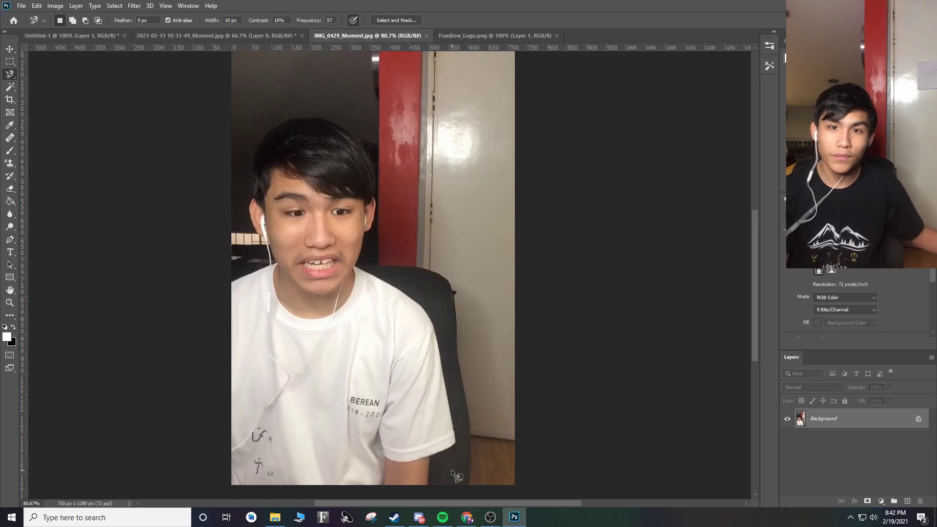
pyautogui.rightClick(429, 476)
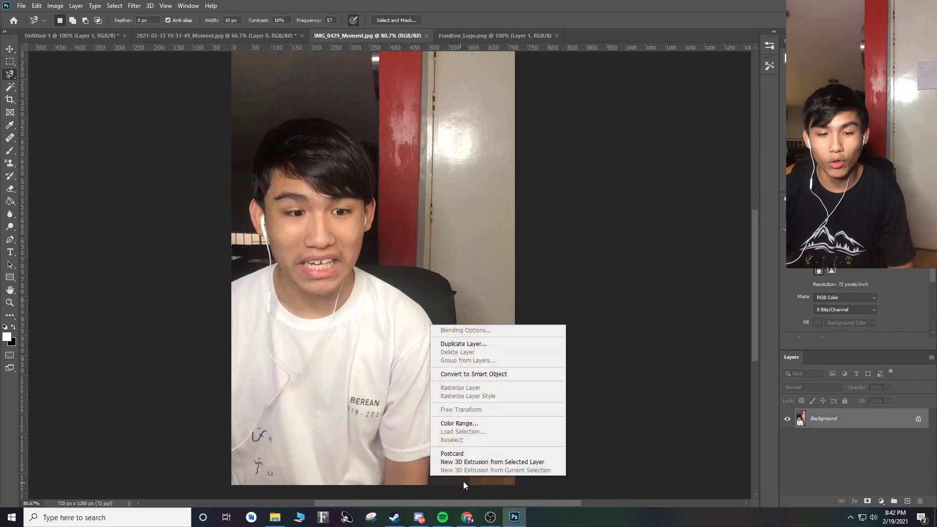
pyautogui.click(426, 475)
pyautogui.scroll(-1, 430, 477)
pyautogui.scroll(1, 429, 477)
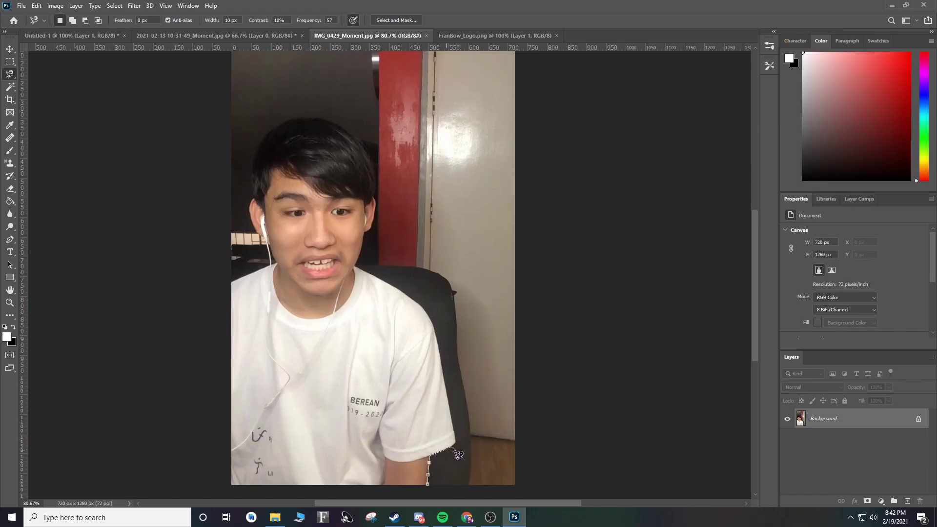
pyautogui.moveTo(374, 278); pyautogui.dragTo(387, 208)
pyautogui.moveTo(350, 128)
pyautogui.mouseDown()
pyautogui.moveTo(320, 113)
pyautogui.moveTo(279, 115)
pyautogui.moveTo(245, 185)
pyautogui.mouseUp()
pyautogui.moveTo(272, 264)
pyautogui.mouseDown()
pyautogui.moveTo(230, 284)
pyautogui.moveTo(209, 503)
pyautogui.mouseUp()
pyautogui.moveTo(331, 501)
pyautogui.mouseDown()
pyautogui.moveTo(423, 488)
pyautogui.moveTo(428, 475)
pyautogui.mouseUp()
pyautogui.click(429, 476)
pyautogui.scroll(-1, 428, 475)
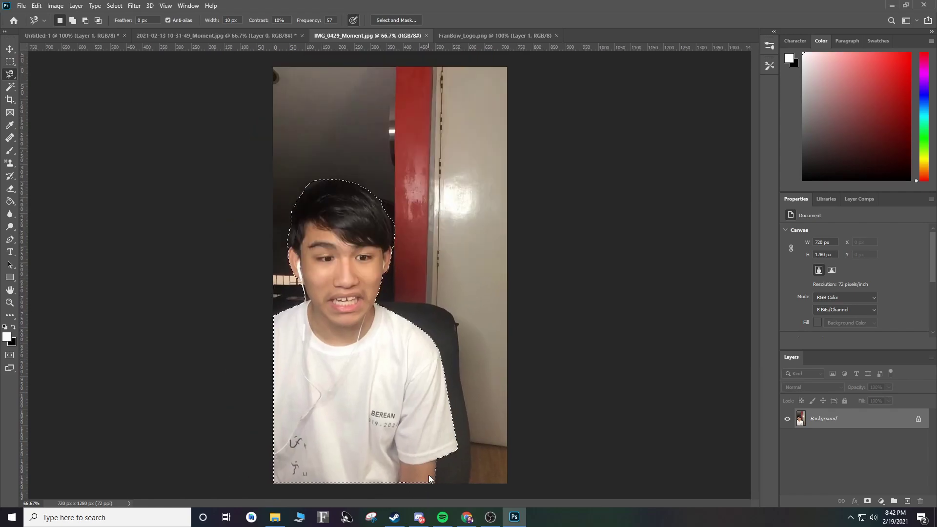
# Step: Copy the selected person from the IMG_0429_Moment portrait into the Untitled-1 document
pyautogui.scroll(3, 429, 475)
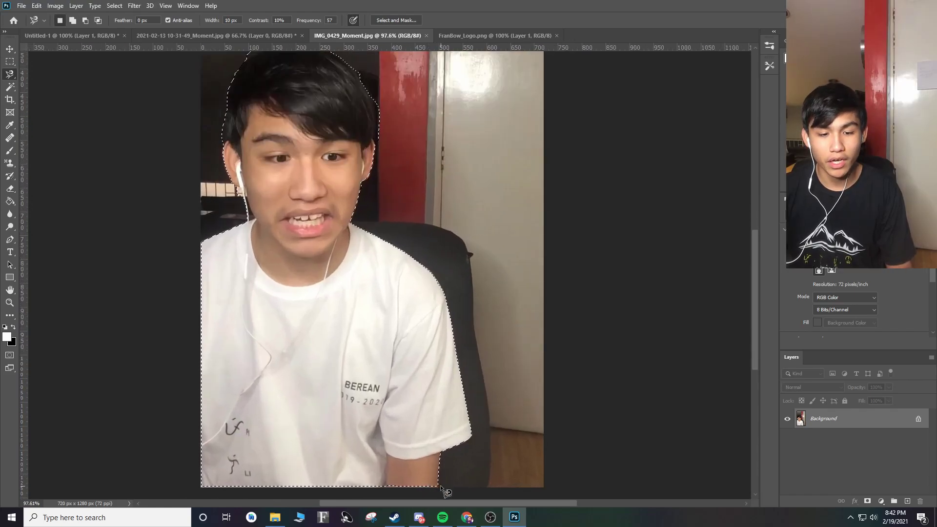
pyautogui.scroll(-4, 441, 485)
pyautogui.scroll(2, 426, 424)
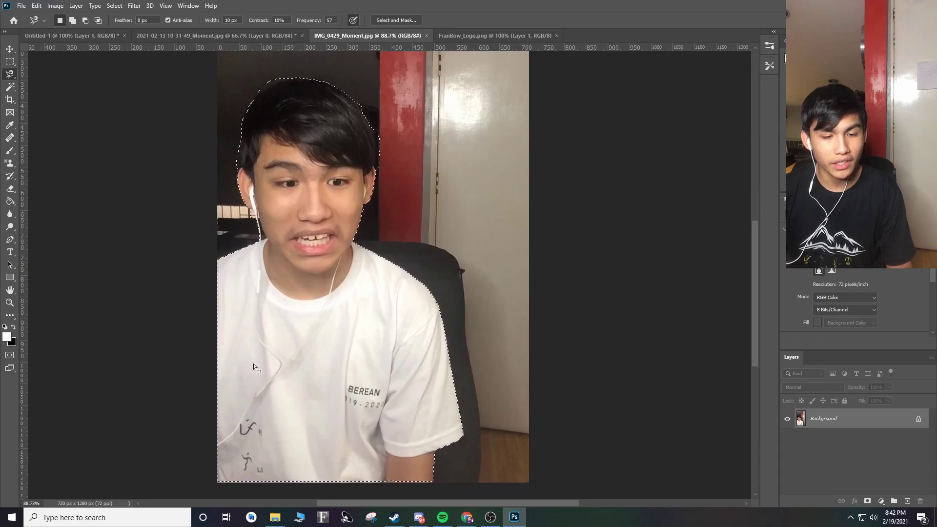
pyautogui.scroll(-2, 419, 271)
pyautogui.scroll(1, 419, 270)
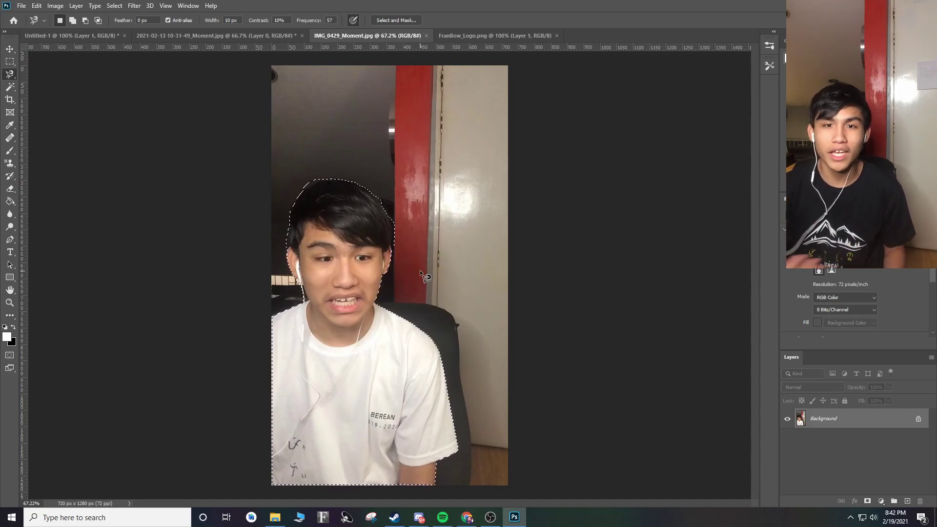
pyautogui.press('v')
pyautogui.moveTo(369, 355)
pyautogui.mouseDown()
pyautogui.moveTo(405, 283)
pyautogui.moveTo(468, 332)
pyautogui.moveTo(496, 397)
pyautogui.moveTo(634, 388)
pyautogui.moveTo(570, 443)
pyautogui.moveTo(531, 454)
pyautogui.moveTo(467, 417)
pyautogui.moveTo(477, 421)
pyautogui.mouseUp()
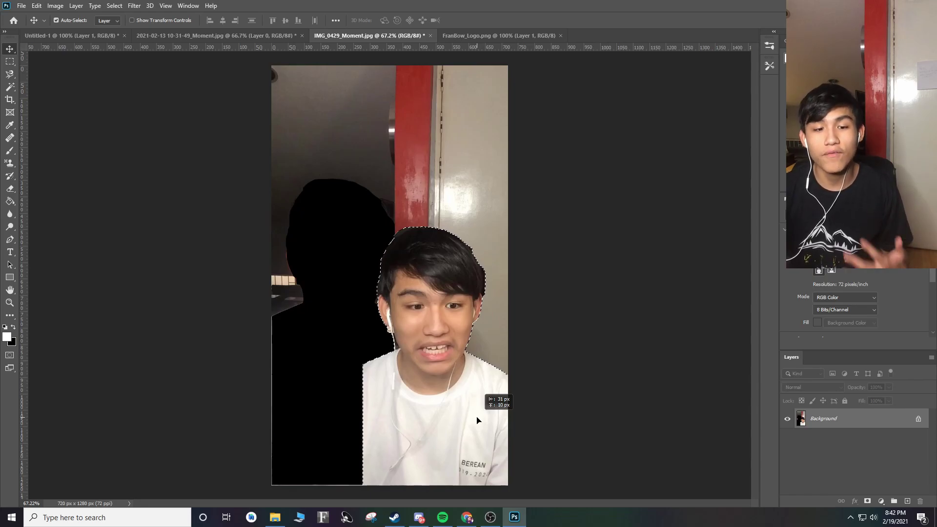
pyautogui.moveTo(477, 421); pyautogui.dragTo(279, 296)
# Step: Scale the portrait cutout to about 50.88% and place it in the lower-left corner of the canvas
pyautogui.hotkey('ctrl', 't')
pyautogui.moveTo(113, 453); pyautogui.dragTo(251, 229)
pyautogui.moveTo(313, 184); pyautogui.dragTo(216, 362)
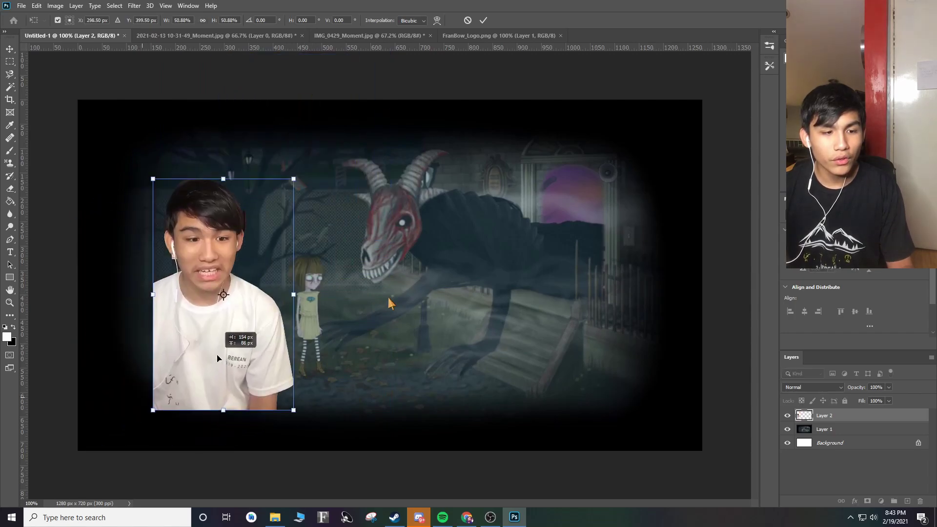
pyautogui.press('Return')
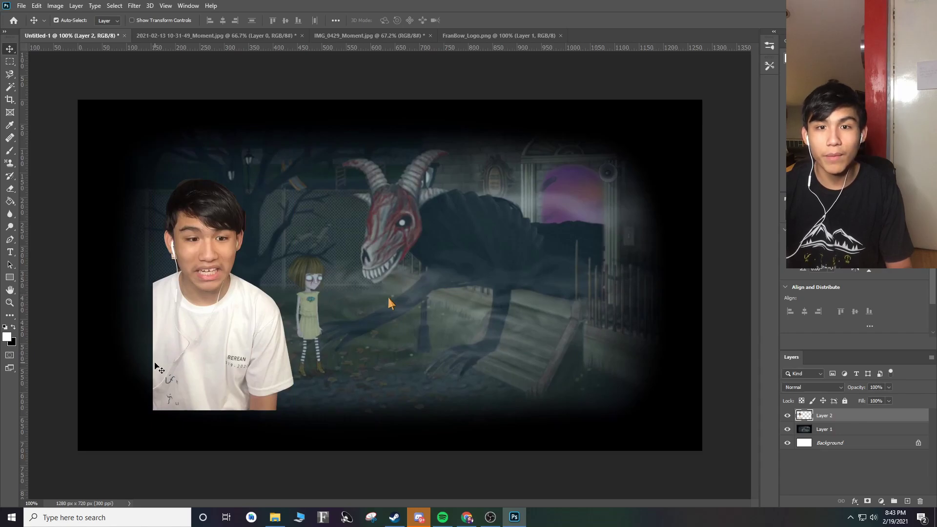
pyautogui.moveTo(154, 366); pyautogui.dragTo(99, 403)
# Step: Try enlarging the portrait cutout to about 108%, mirroring it horizontally and placing it in the canvas's lower-right corner
pyautogui.hotkey('ctrl', 't')
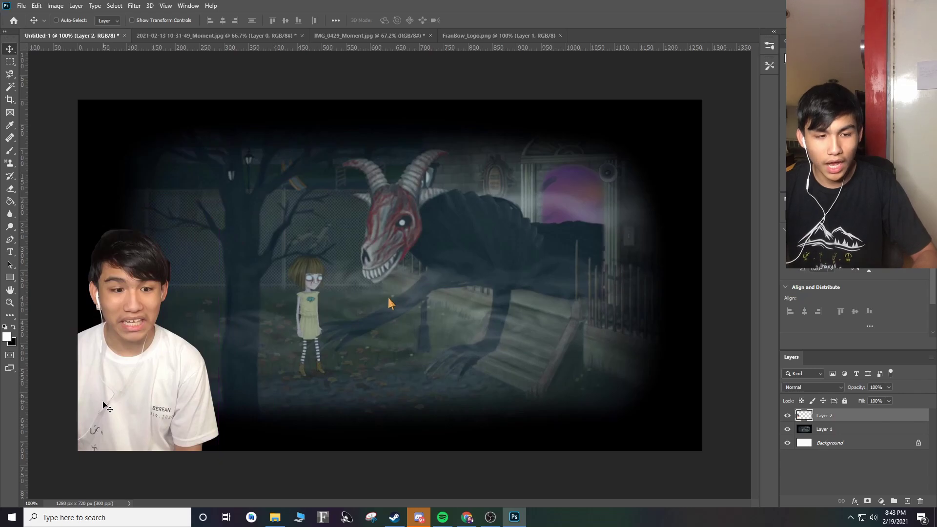
pyautogui.moveTo(218, 230); pyautogui.dragTo(230, 212)
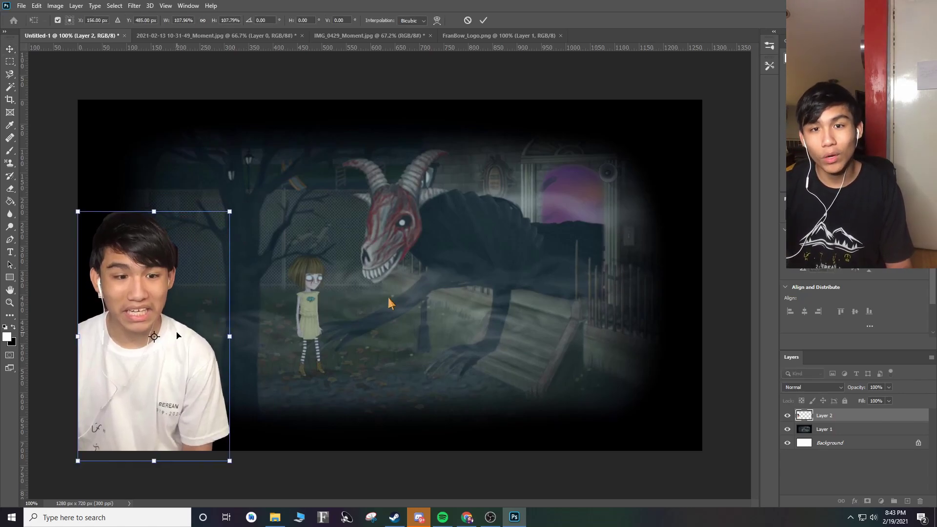
pyautogui.moveTo(177, 335); pyautogui.dragTo(285, 293)
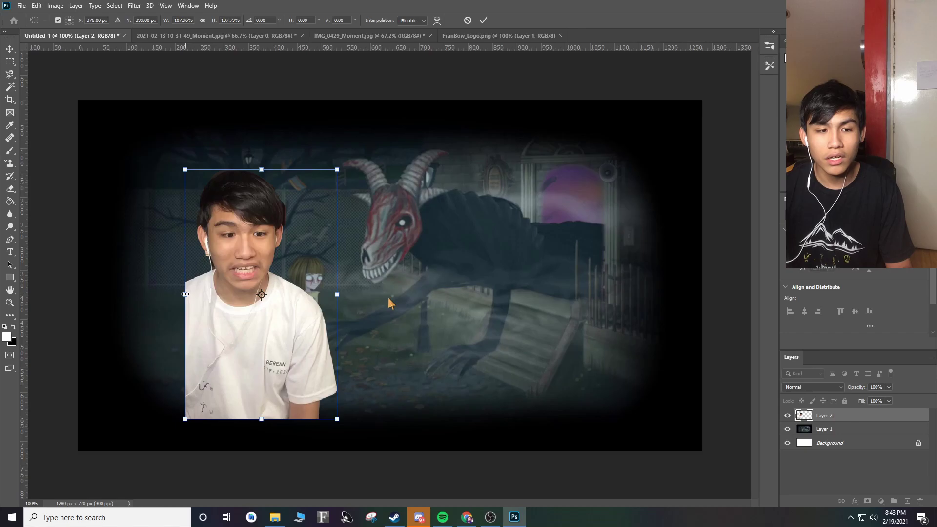
pyautogui.moveTo(186, 294); pyautogui.dragTo(496, 326)
pyautogui.click(10, 49)
pyautogui.moveTo(426, 333); pyautogui.dragTo(631, 364)
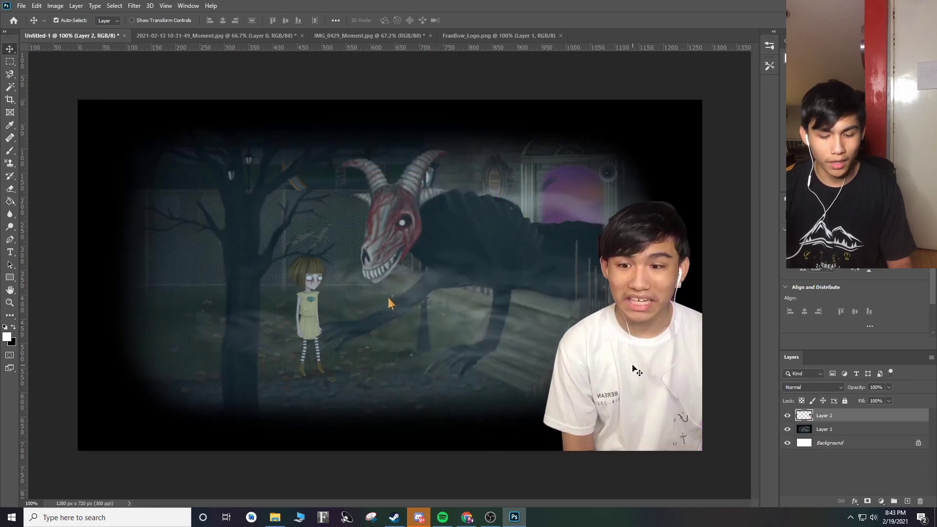
# Step: Undo the portrait cutout's enlargement, mirroring and move to the lower-right corner
pyautogui.press('ctrl')
pyautogui.hotkey('ctrl', 'z')
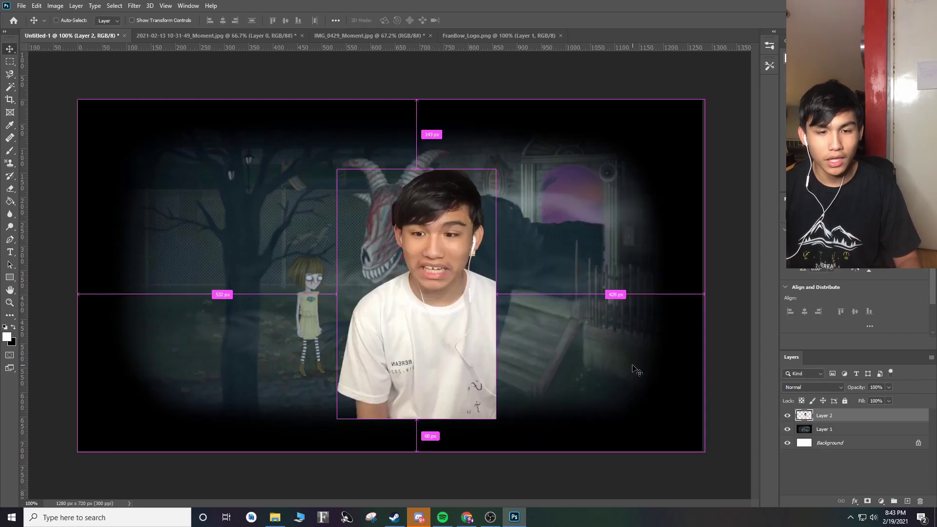
pyautogui.press('z')
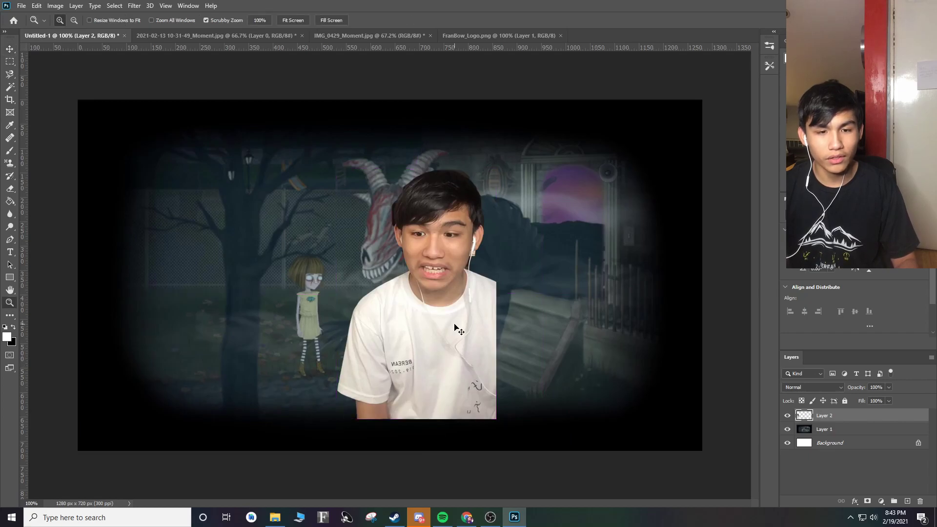
pyautogui.hotkey('ctrl', 'shift', 'z')
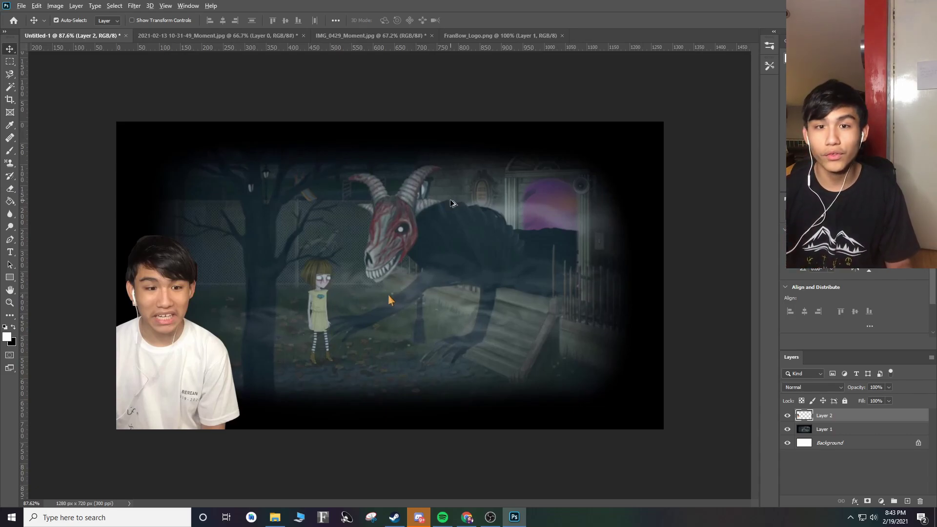
# Step: Enlarge the portrait cutout in the lower-left corner of the canvas by about one fifth
pyautogui.scroll(3, 409, 298)
pyautogui.scroll(-1, 449, 232)
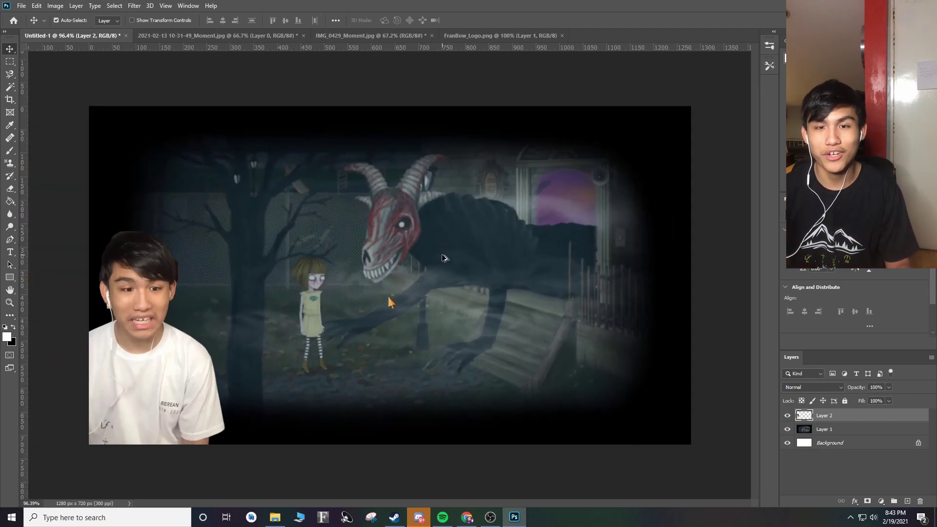
pyautogui.scroll(4, 449, 232)
pyautogui.scroll(-4, 517, 210)
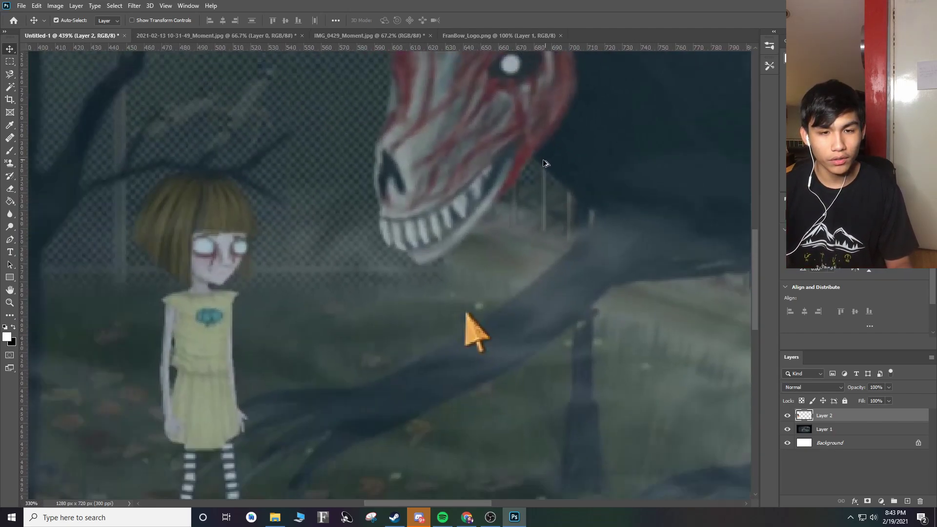
pyautogui.scroll(-1, 485, 235)
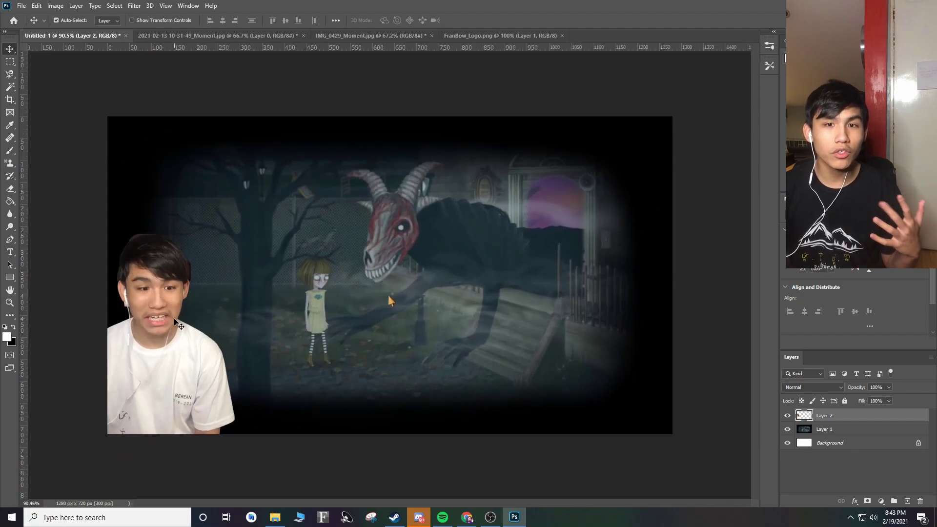
pyautogui.hotkey('ctrl', 't')
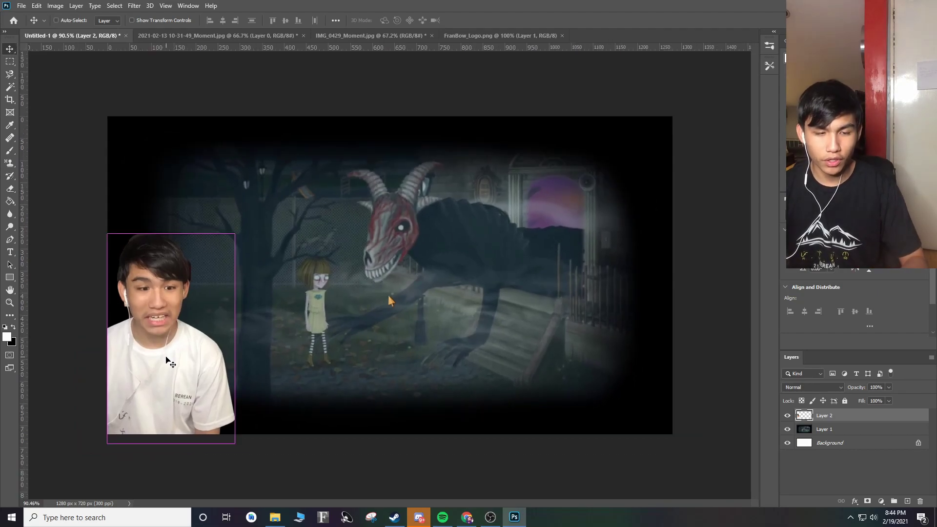
pyautogui.moveTo(236, 232); pyautogui.dragTo(281, 206)
pyautogui.press('Return')
# Step: Examine the edges of the portrait cutout around the hair, ears and shoulders for leftover background
pyautogui.scroll(3, 315, 385)
pyautogui.moveTo(417, 503); pyautogui.dragTo(389, 503)
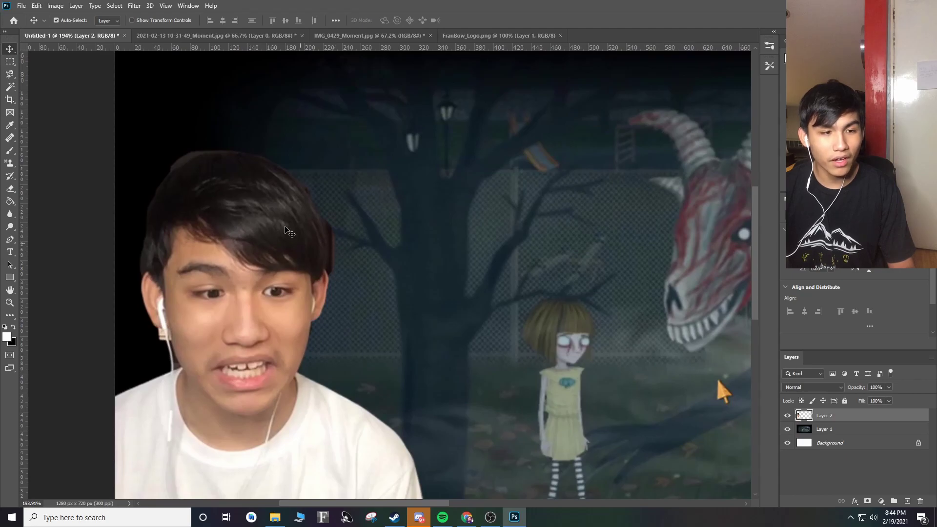
pyautogui.scroll(-1, 259, 161)
pyautogui.rightClick(259, 122)
pyautogui.press('Escape')
pyautogui.scroll(-2, 451, 250)
pyautogui.scroll(-1, 451, 251)
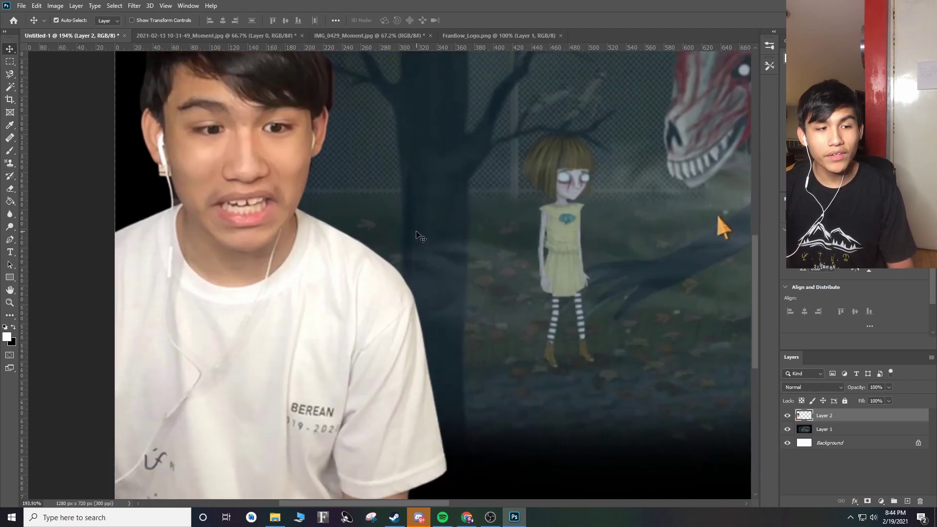
pyautogui.scroll(3, 421, 237)
pyautogui.scroll(1, 417, 234)
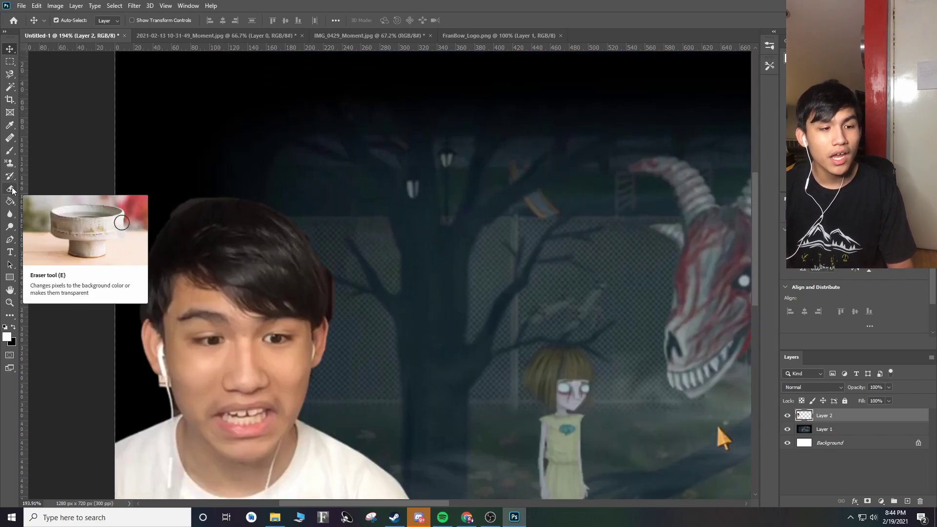
# Step: Erase the leftover background along the crown and outer side of the portrait's hair using the Eraser at brush size 20
pyautogui.click(14, 190)
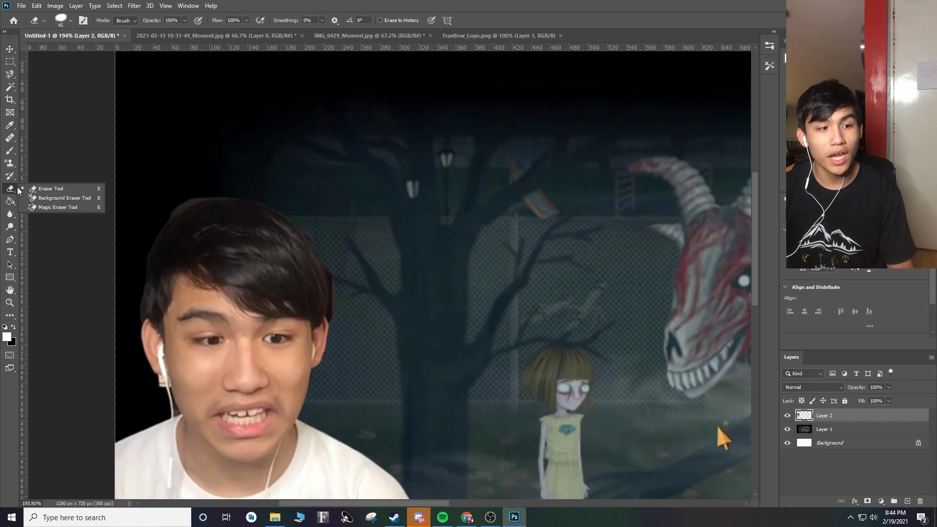
pyautogui.click(54, 191)
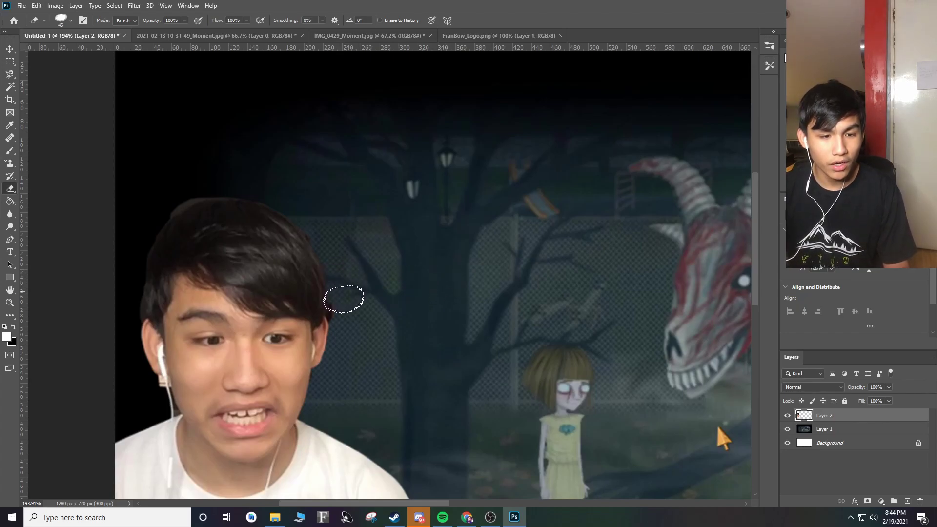
pyautogui.scroll(-1, 439, 288)
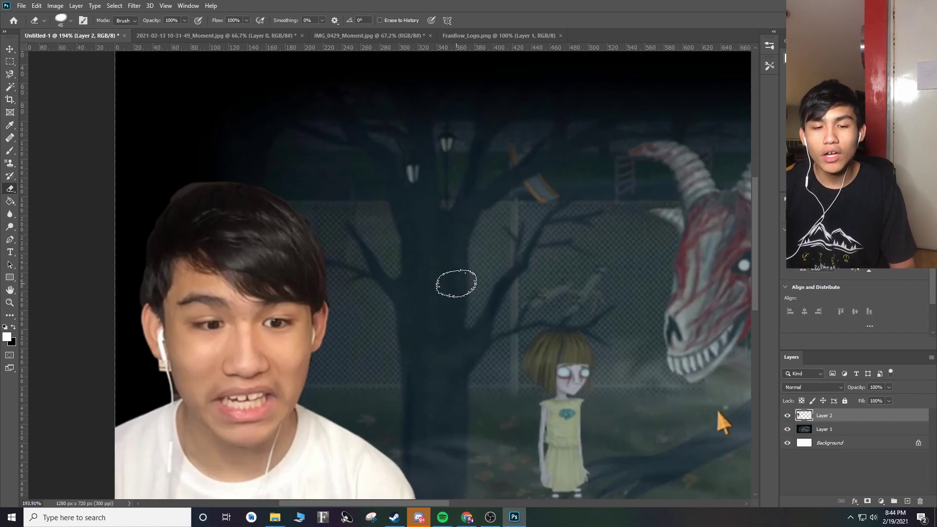
pyautogui.scroll(-2, 627, 330)
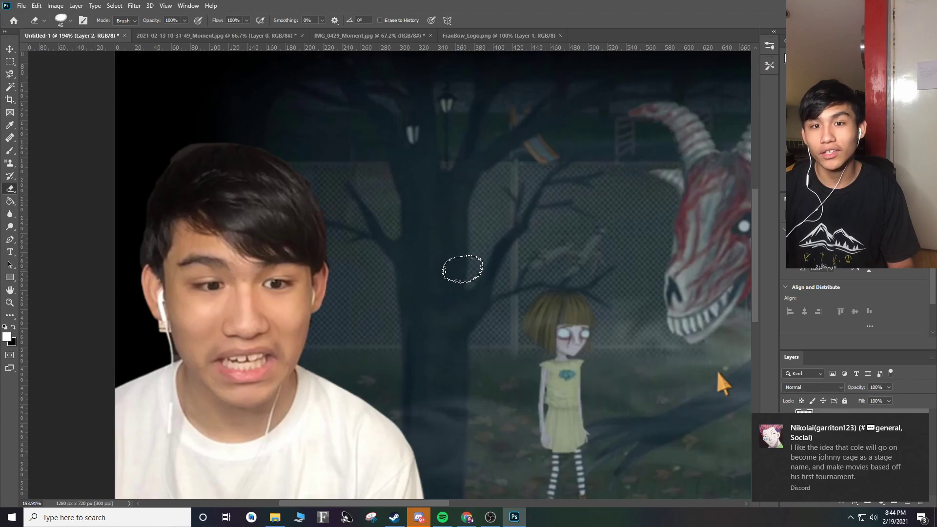
pyautogui.press('[')
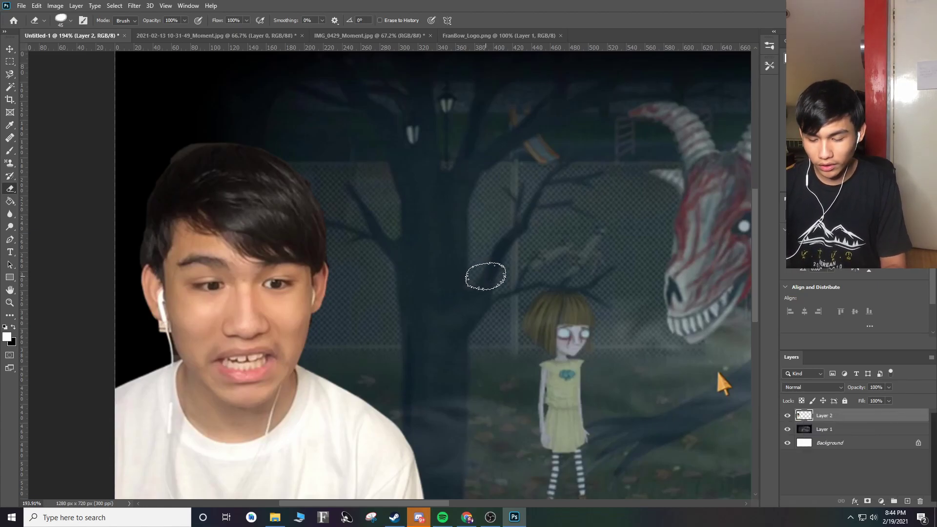
pyautogui.press('[')
pyautogui.press('[')
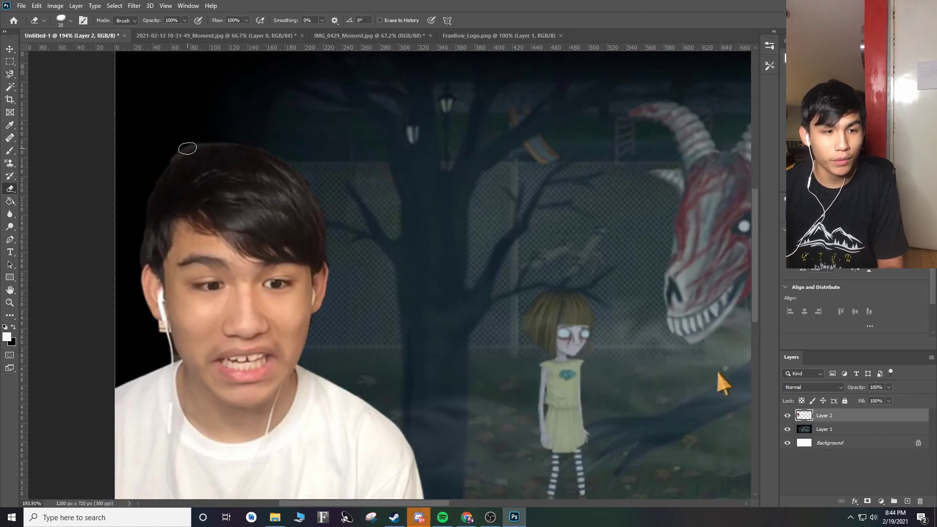
pyautogui.scroll(3, 177, 209)
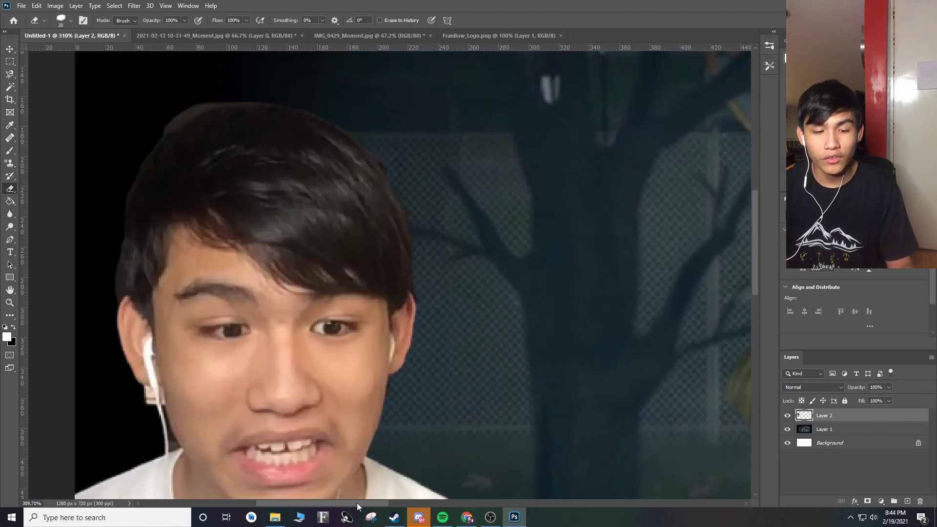
pyautogui.hscroll(-5, 357, 506)
pyautogui.scroll(3, 336, 290)
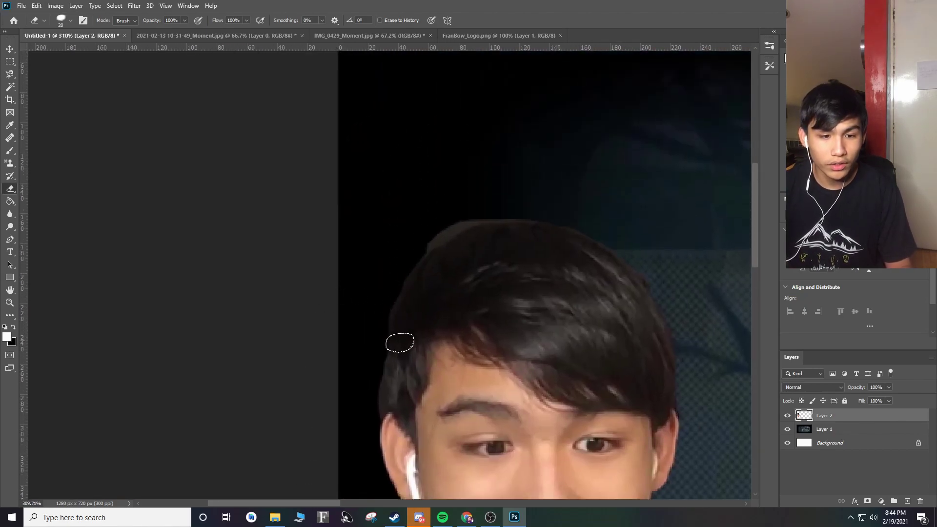
pyautogui.moveTo(424, 249)
pyautogui.mouseDown()
pyautogui.moveTo(448, 228)
pyautogui.moveTo(488, 218)
pyautogui.moveTo(616, 226)
pyautogui.mouseUp()
pyautogui.moveTo(461, 221)
pyautogui.mouseDown()
pyautogui.moveTo(424, 243)
pyautogui.moveTo(396, 287)
pyautogui.moveTo(367, 368)
pyautogui.mouseUp()
pyautogui.moveTo(371, 412); pyautogui.dragTo(377, 365)
pyautogui.scroll(-7, 636, 229)
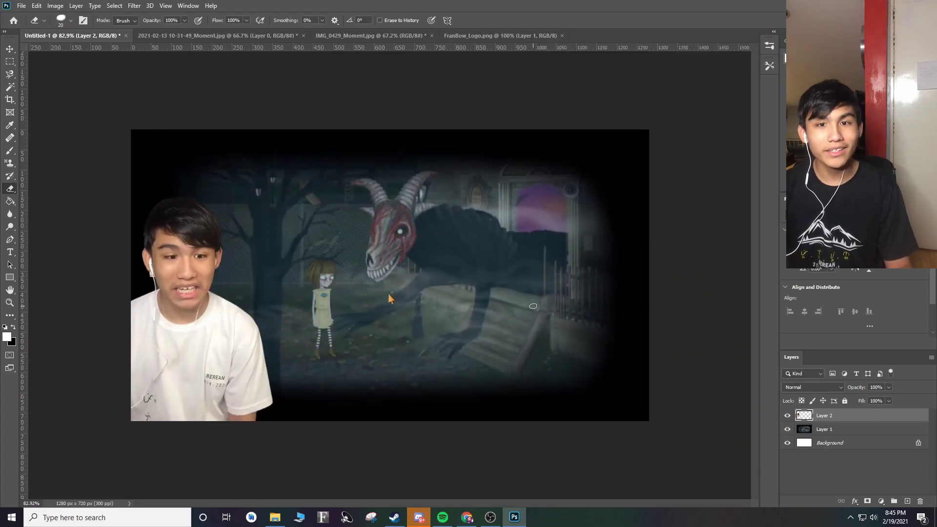
pyautogui.scroll(2, 223, 243)
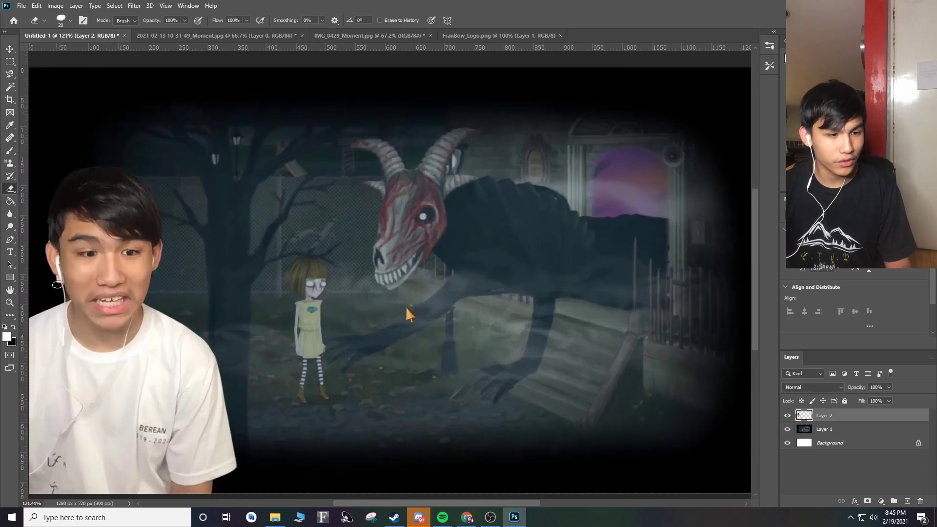
pyautogui.scroll(-1, 299, 253)
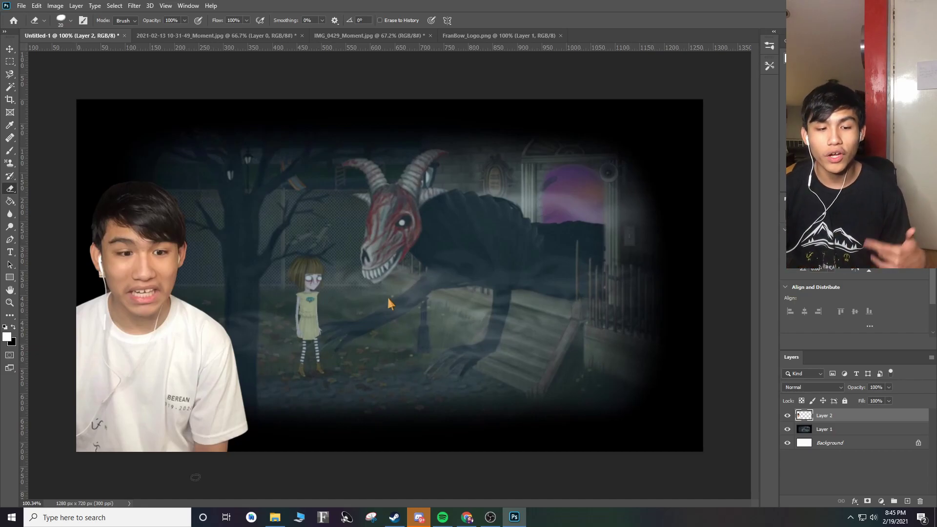
# Step: Switch to File Explorer and view the finished Outlast episode 2 and Party Hard episode 1 thumbnails as style references
pyautogui.click(274, 517)
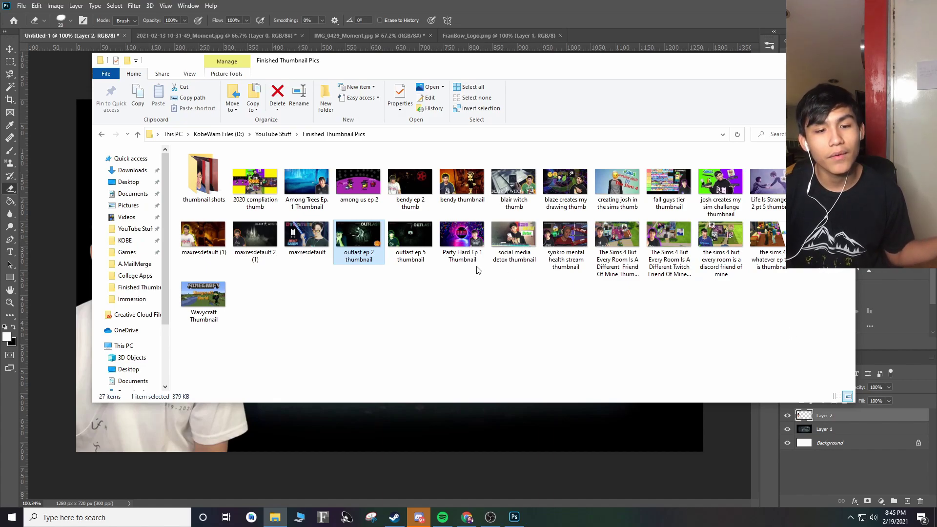
pyautogui.doubleClick(371, 252)
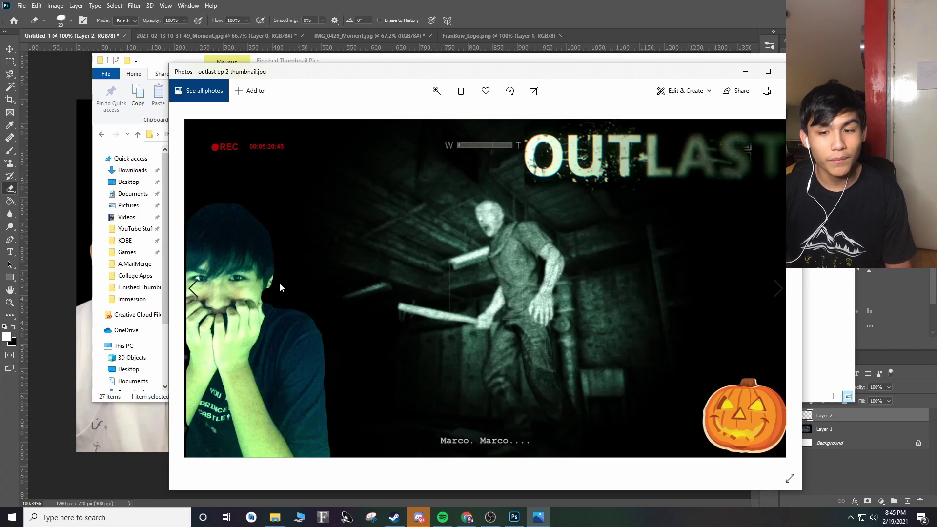
pyautogui.click(778, 287)
pyautogui.scroll(-1, 385, 368)
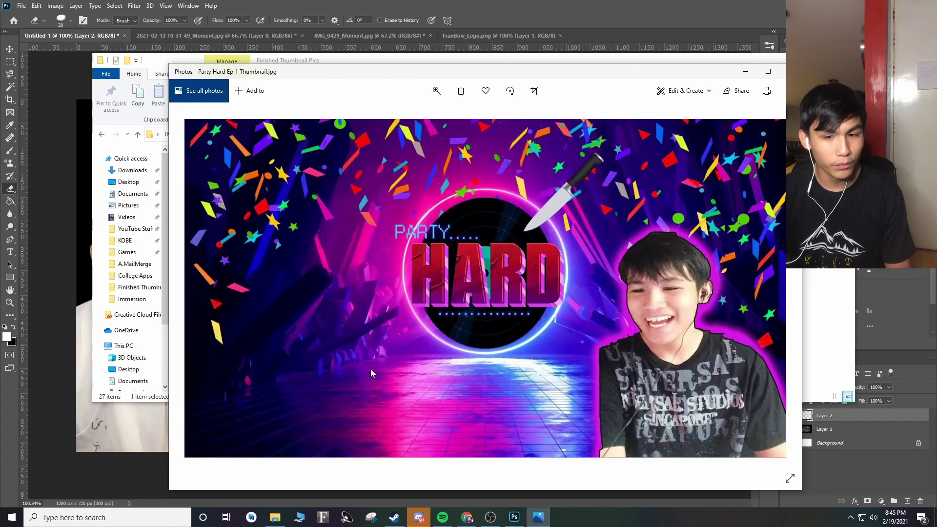
pyautogui.scroll(1, 371, 369)
pyautogui.scroll(1, 254, 293)
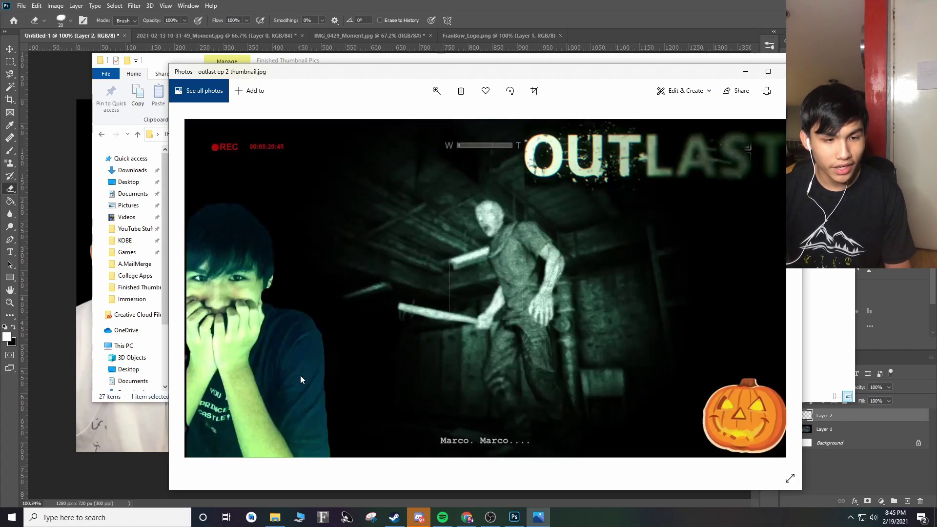
# Step: Examine the glow around the portrait in the Outlast episode 5 thumbnail up close, and return to Photoshop
pyautogui.scroll(-1, 300, 376)
pyautogui.click(436, 90)
pyautogui.moveTo(389, 116); pyautogui.dragTo(425, 117)
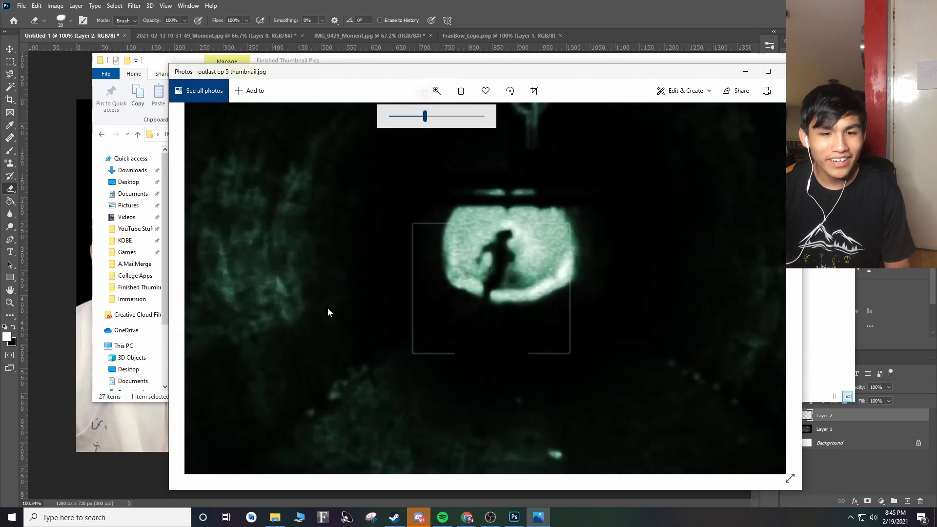
pyautogui.moveTo(322, 312); pyautogui.dragTo(603, 227)
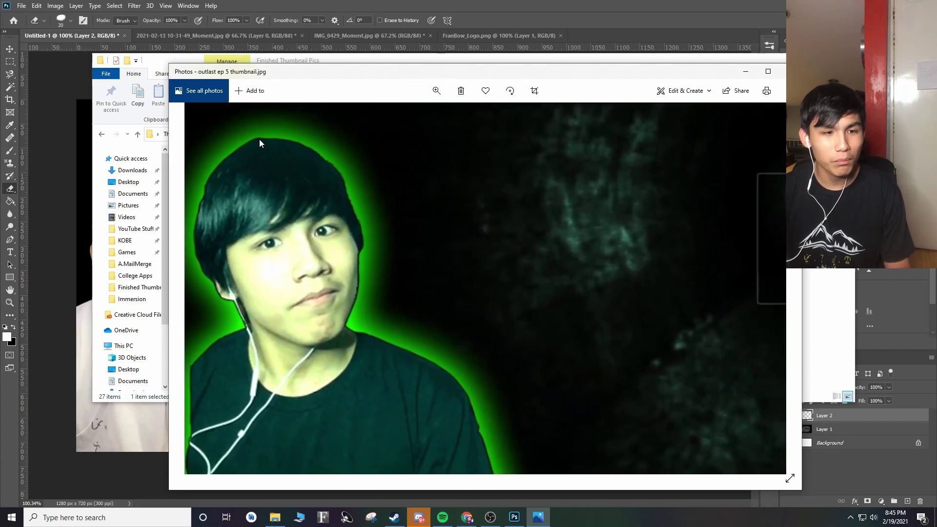
pyautogui.moveTo(277, 394); pyautogui.dragTo(413, 366)
pyautogui.moveTo(347, 264); pyautogui.dragTo(335, 342)
pyautogui.click(437, 91)
pyautogui.moveTo(463, 116); pyautogui.dragTo(391, 116)
pyautogui.click(897, 366)
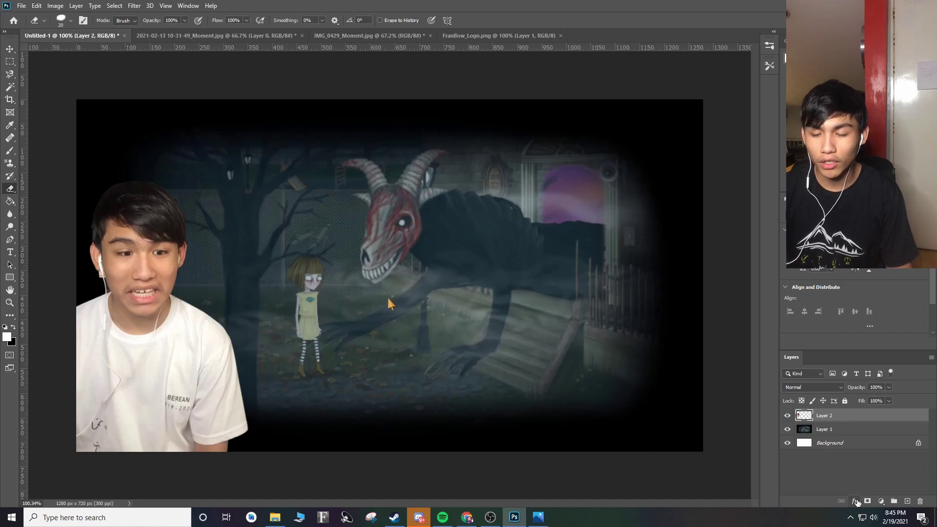
# Step: Add a red Outer Glow effect to the portrait cutout's layer with the Linear Dodge (Add) blend mode
pyautogui.click(856, 501)
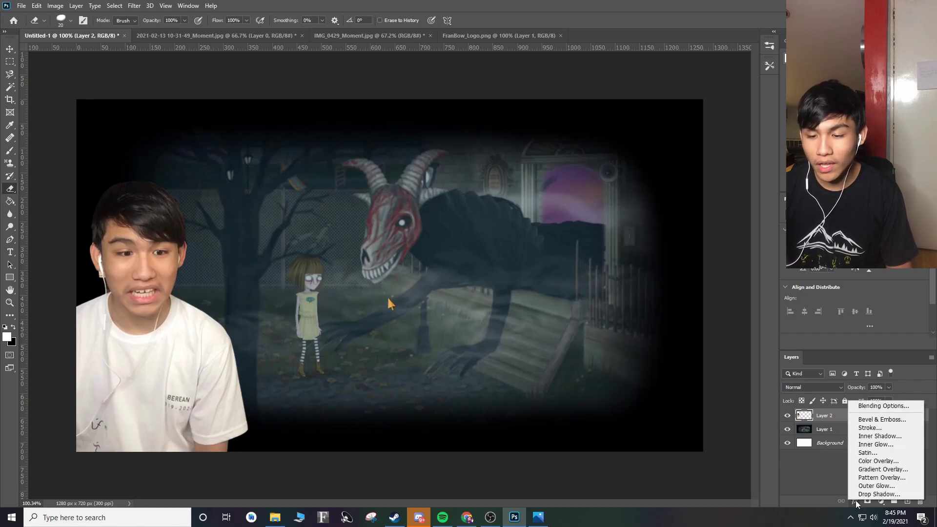
pyautogui.click(878, 494)
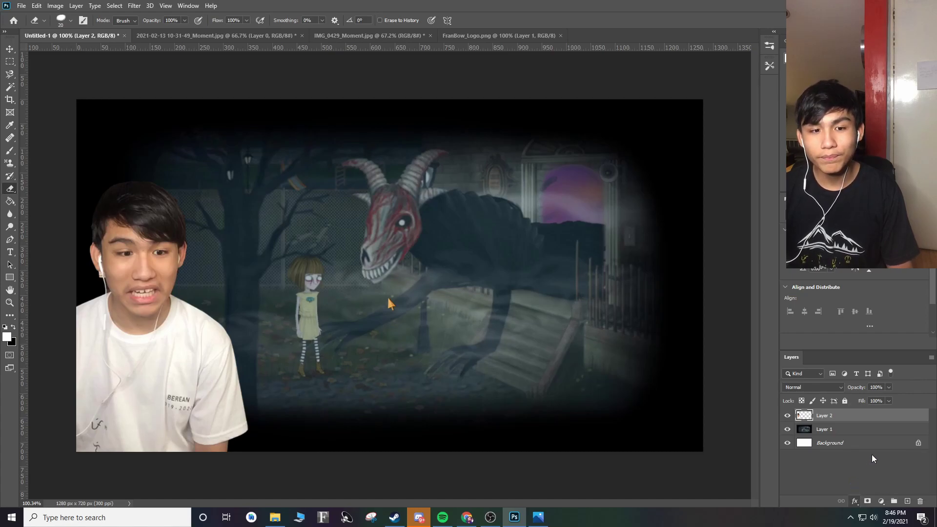
pyautogui.moveTo(506, 34); pyautogui.dragTo(368, 104)
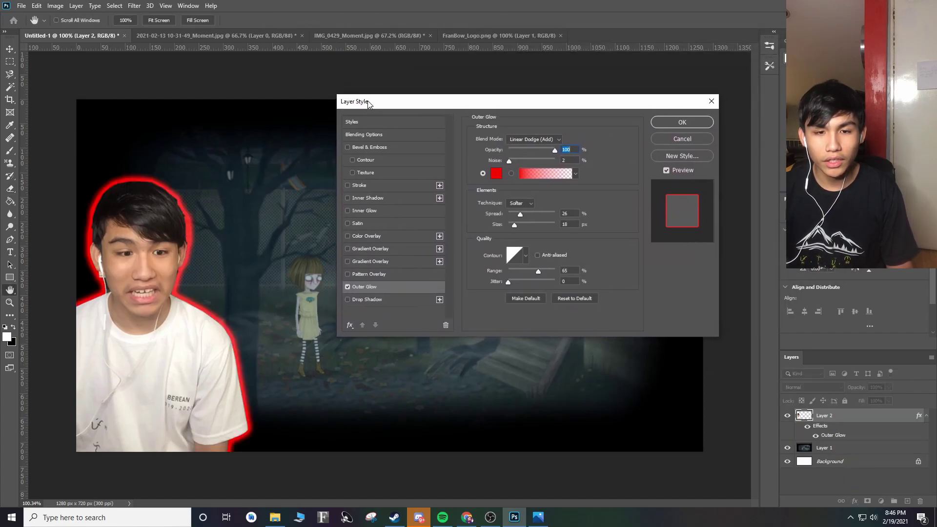
pyautogui.click(537, 142)
pyautogui.click(535, 145)
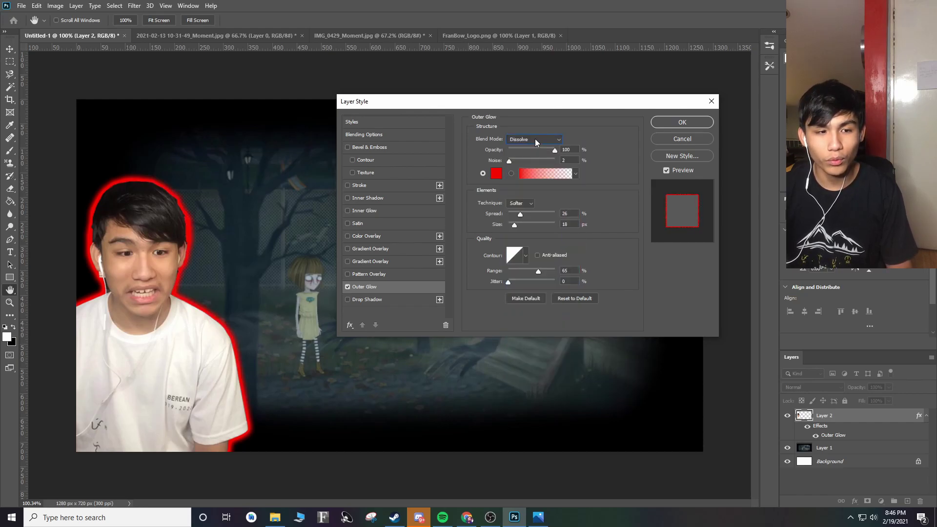
pyautogui.scroll(-6, 535, 138)
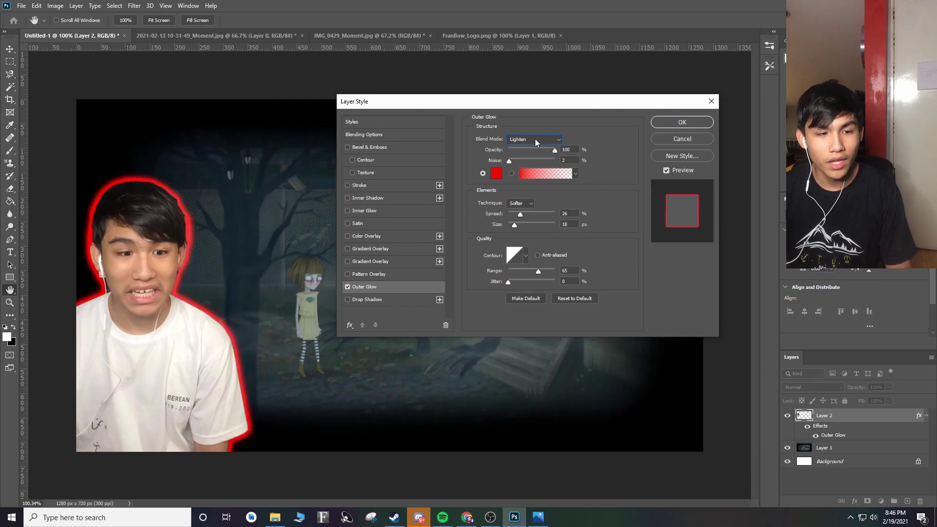
pyautogui.scroll(-3, 535, 139)
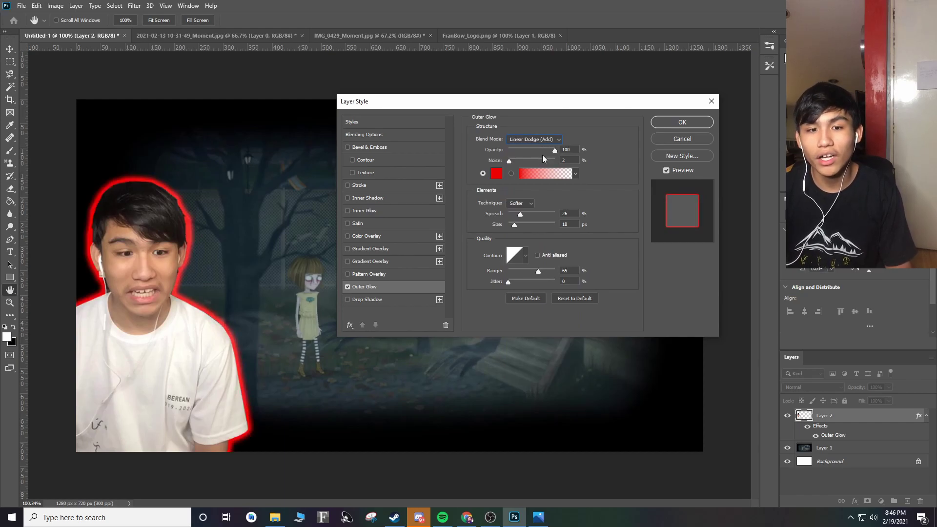
# Step: Set the portrait's outer glow to 100% opacity, 0% noise, 26% spread and 35 px size, keeping its red colour
pyautogui.moveTo(553, 150)
pyautogui.mouseDown()
pyautogui.moveTo(493, 155)
pyautogui.moveTo(567, 155)
pyautogui.mouseUp()
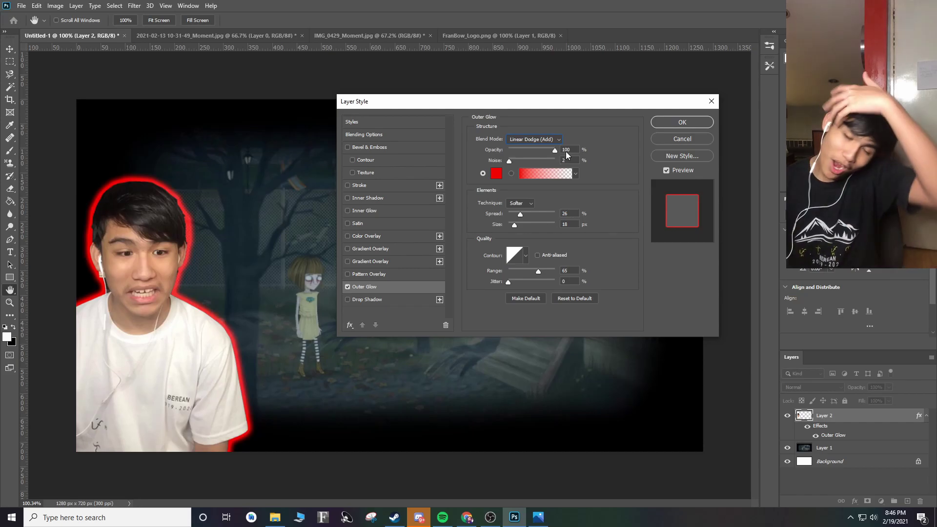
pyautogui.moveTo(567, 155); pyautogui.dragTo(551, 166)
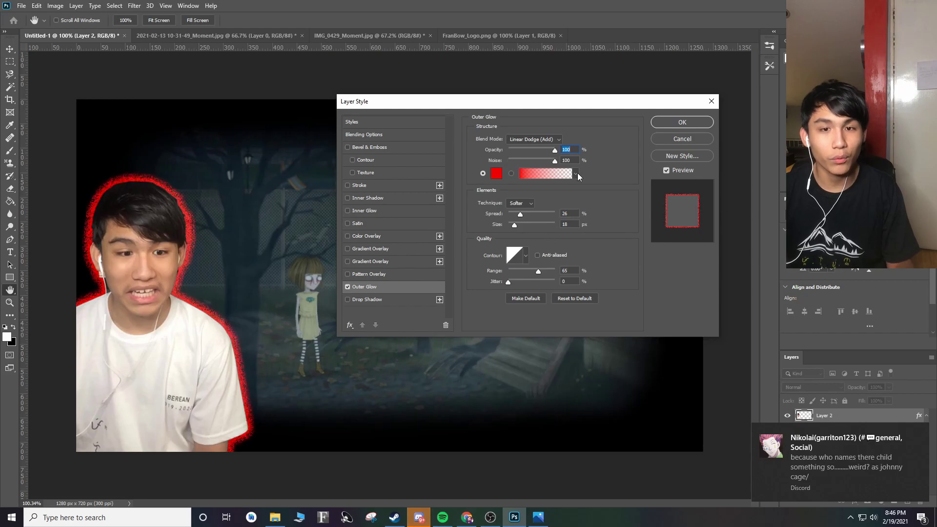
pyautogui.moveTo(554, 161); pyautogui.dragTo(443, 189)
pyautogui.moveTo(521, 213)
pyautogui.mouseDown()
pyautogui.moveTo(578, 218)
pyautogui.moveTo(523, 219)
pyautogui.mouseUp()
pyautogui.click(521, 216)
pyautogui.moveTo(514, 225)
pyautogui.mouseDown()
pyautogui.moveTo(564, 228)
pyautogui.moveTo(520, 226)
pyautogui.mouseUp()
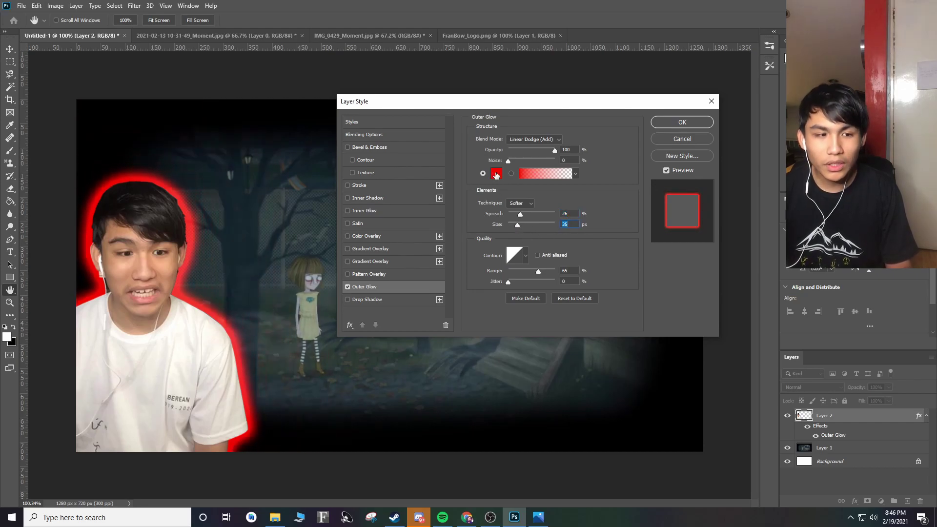
pyautogui.click(496, 174)
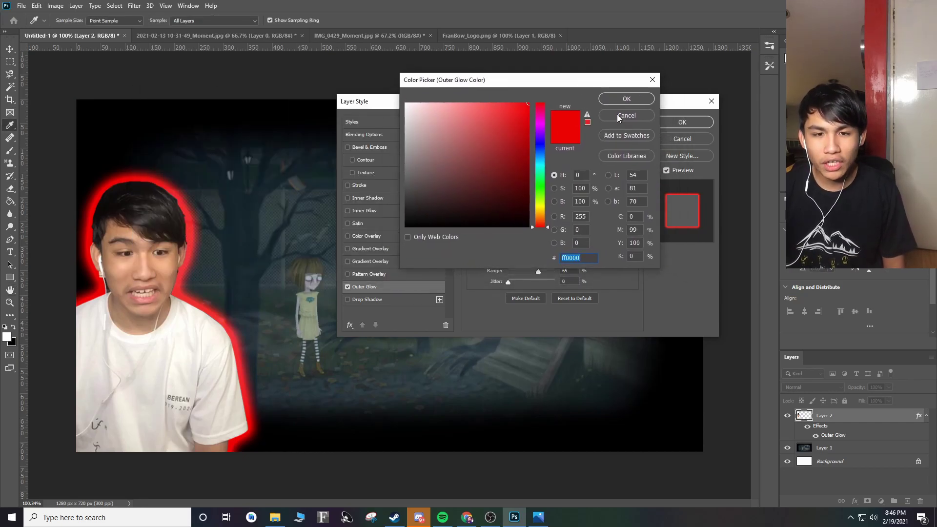
pyautogui.click(617, 114)
# Step: Add a 2 px black Stroke to the portrait cutout, positioned inside its edge
pyautogui.moveTo(506, 102); pyautogui.dragTo(494, 151)
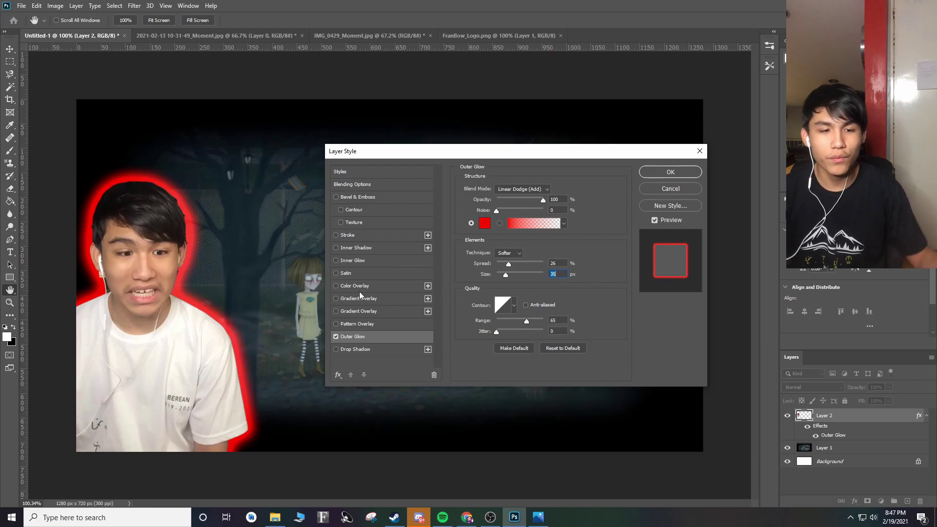
pyautogui.click(348, 235)
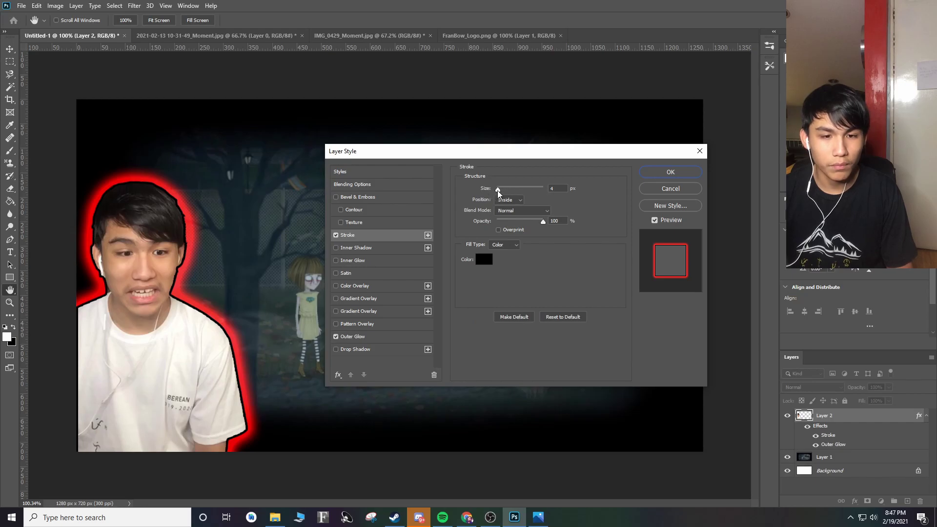
pyautogui.moveTo(497, 190)
pyautogui.mouseDown()
pyautogui.moveTo(538, 194)
pyautogui.moveTo(498, 194)
pyautogui.mouseUp()
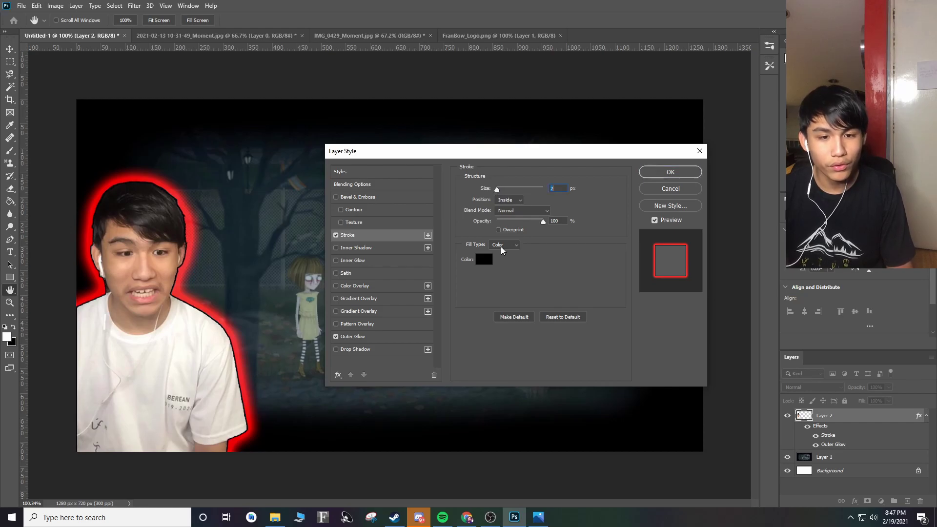
pyautogui.click(511, 198)
pyautogui.click(507, 207)
pyautogui.click(511, 198)
pyautogui.click(510, 223)
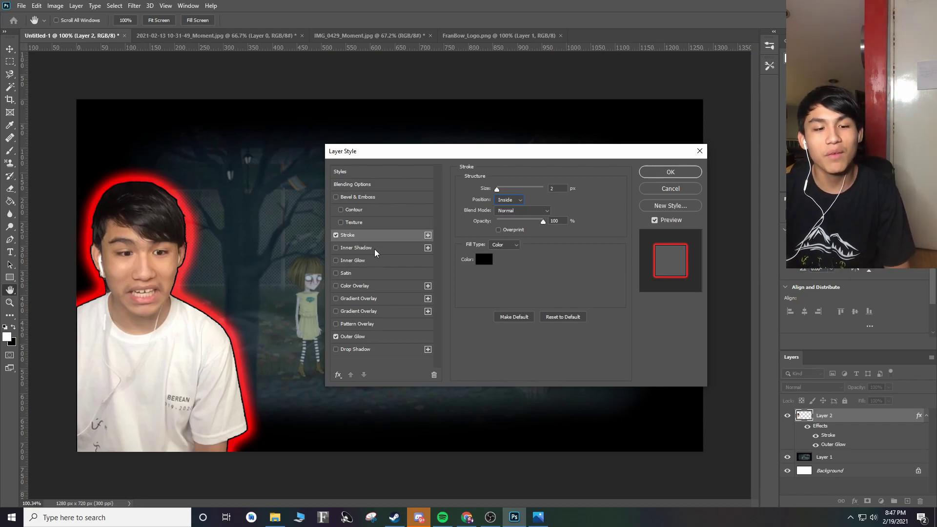
# Step: Add a black Inner Shadow to the portrait cutout in Hard Light mode at 100% opacity with a 20 px size
pyautogui.click(336, 248)
pyautogui.click(335, 248)
pyautogui.click(336, 248)
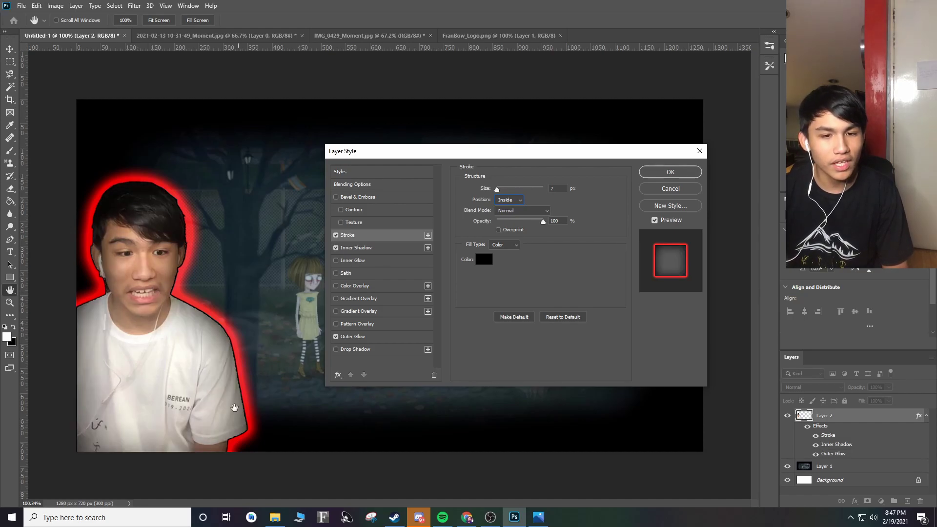
pyautogui.click(363, 248)
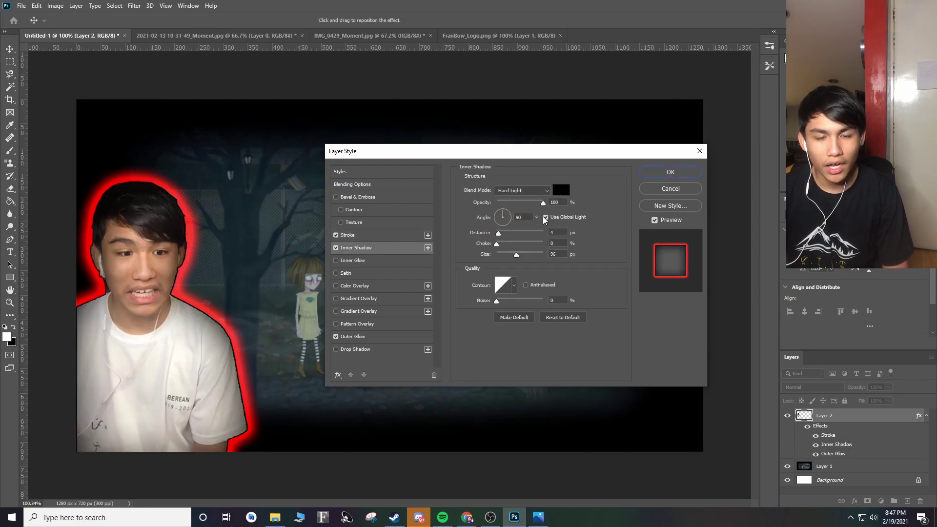
pyautogui.moveTo(543, 203); pyautogui.dragTo(569, 206)
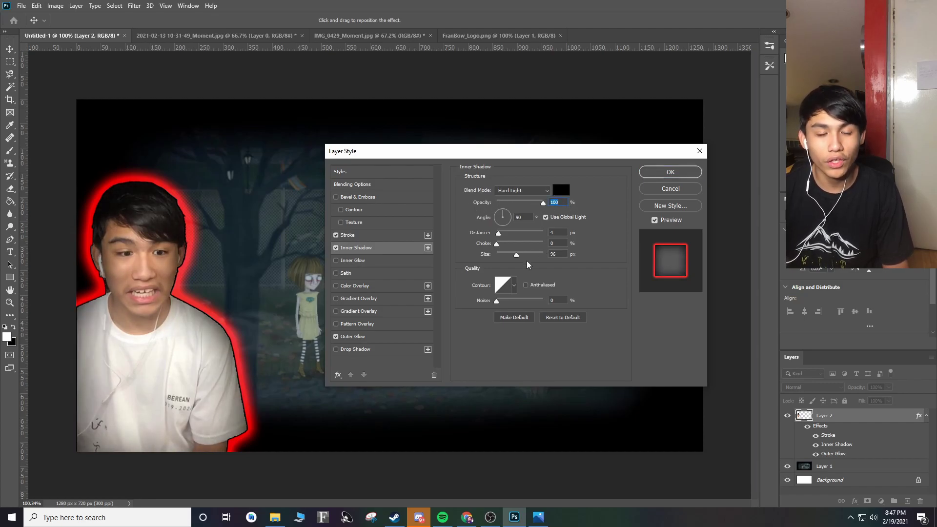
pyautogui.moveTo(519, 254)
pyautogui.mouseDown()
pyautogui.moveTo(495, 255)
pyautogui.moveTo(505, 259)
pyautogui.mouseUp()
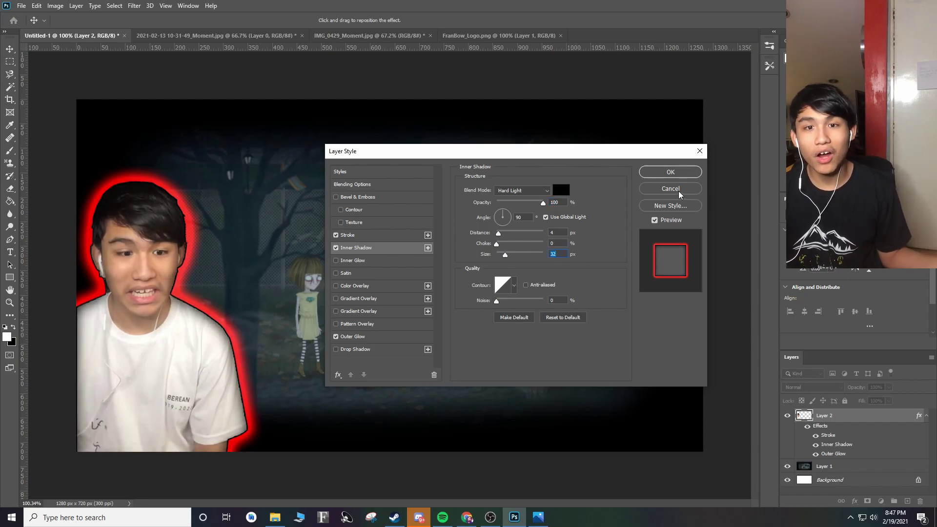
pyautogui.moveTo(505, 255); pyautogui.dragTo(503, 255)
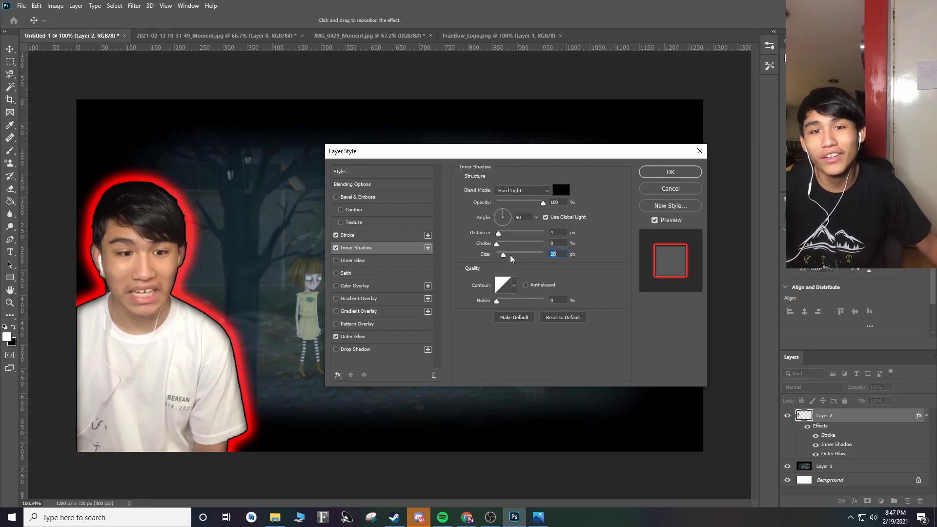
pyautogui.press('Return')
# Step: Brighten the portrait cutout with the Dodge tool using a 200 px brush
pyautogui.press('e')
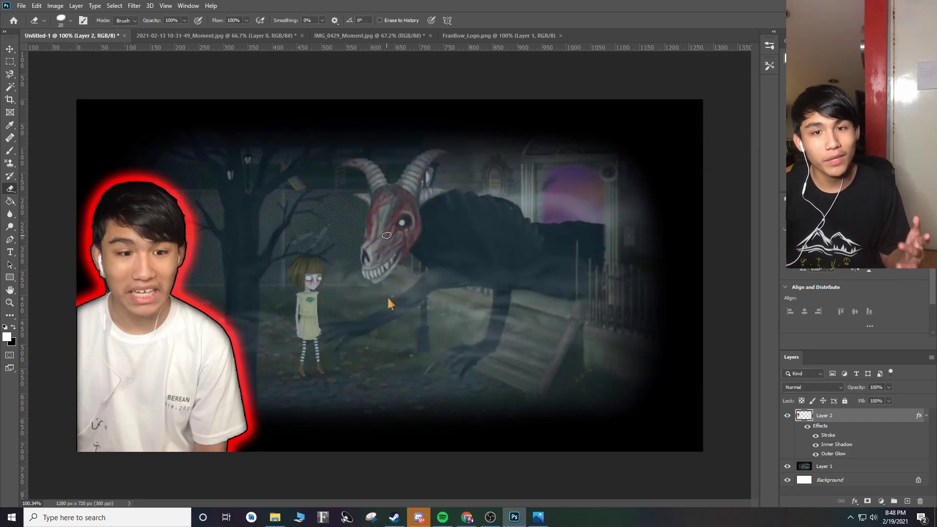
pyautogui.click(11, 227)
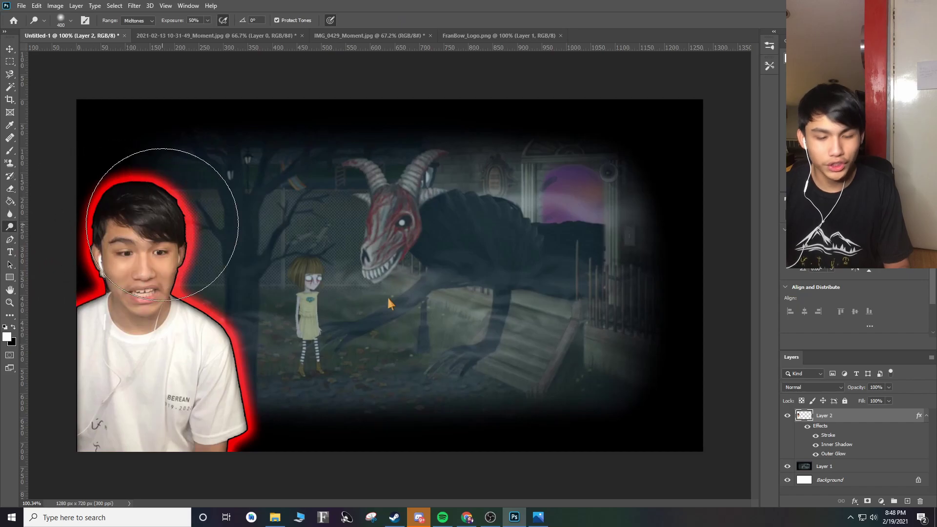
pyautogui.press('[')
pyautogui.press('[')
pyautogui.press('[')
pyautogui.moveTo(162, 224)
pyautogui.mouseDown()
pyautogui.moveTo(156, 167)
pyautogui.moveTo(158, 189)
pyautogui.moveTo(141, 203)
pyautogui.moveTo(87, 322)
pyautogui.moveTo(122, 410)
pyautogui.moveTo(136, 211)
pyautogui.moveTo(205, 371)
pyautogui.moveTo(88, 359)
pyautogui.moveTo(94, 313)
pyautogui.mouseUp()
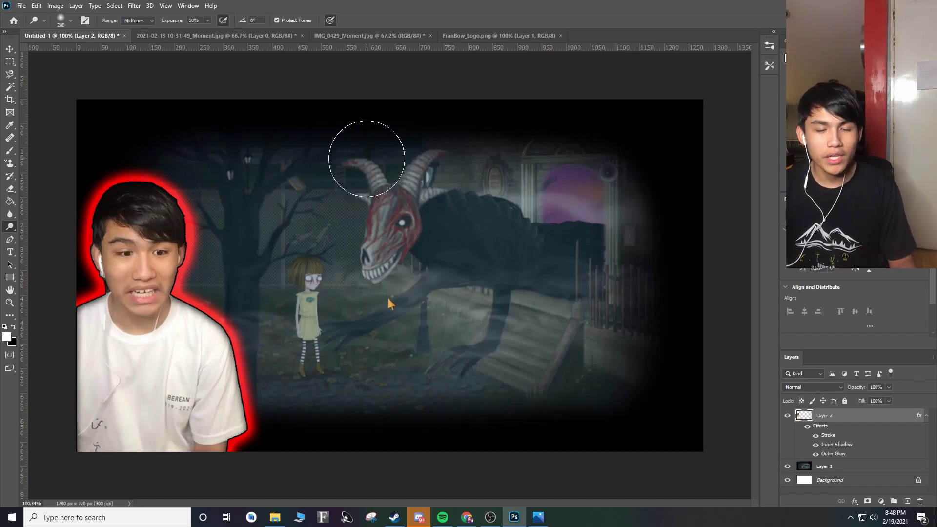
# Step: Switch to the FranBow_Logo.png document and examine the logo on its transparent background up close
pyautogui.click(481, 36)
pyautogui.click(9, 49)
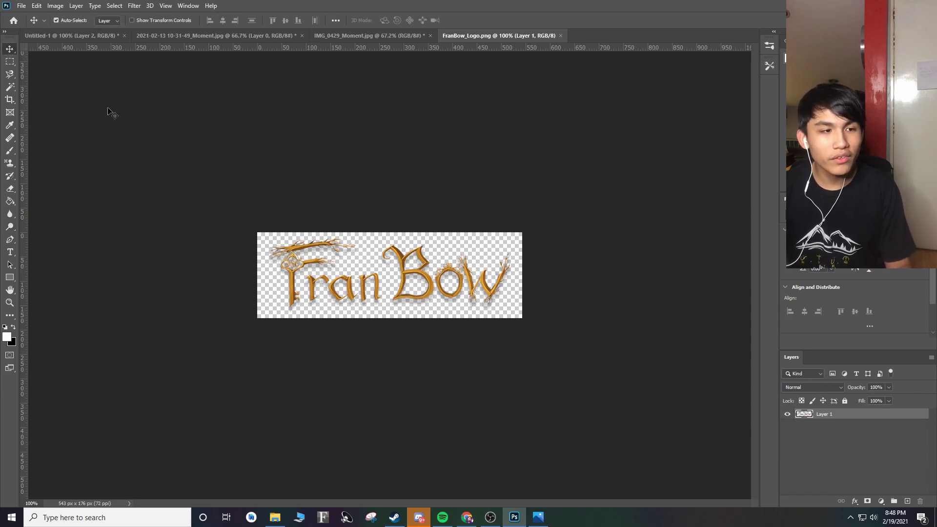
pyautogui.scroll(5, 442, 278)
pyautogui.scroll(-2, 442, 278)
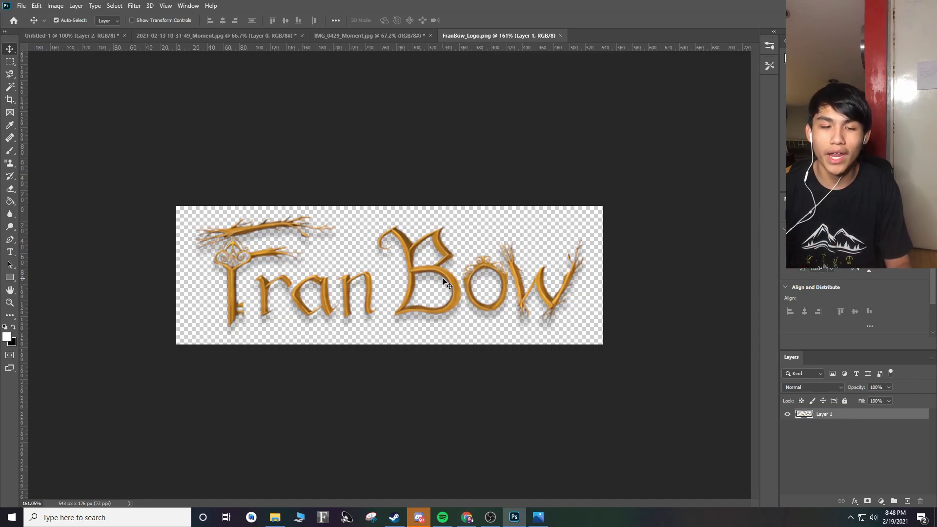
pyautogui.moveTo(444, 281)
pyautogui.mouseDown()
pyautogui.moveTo(314, 272)
pyautogui.moveTo(100, 49)
pyautogui.moveTo(510, 292)
pyautogui.moveTo(454, 271)
pyautogui.moveTo(458, 277)
pyautogui.mouseUp()
# Step: Open the glitter heart emoji PNG, convert its background to a normal layer and shift the image on its canvas
pyautogui.click(17, 8)
pyautogui.click(30, 28)
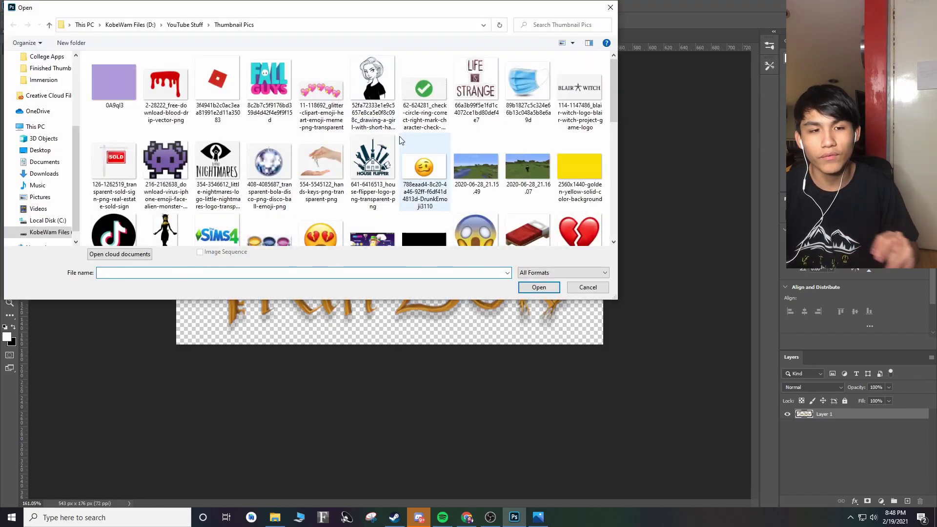
pyautogui.scroll(-1, 344, 155)
pyautogui.scroll(1, 344, 156)
pyautogui.doubleClick(320, 112)
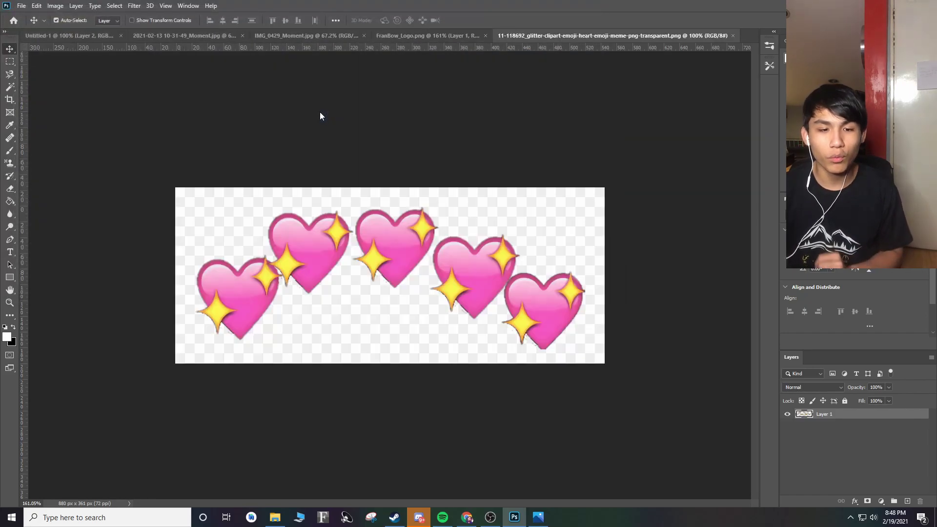
pyautogui.moveTo(504, 299); pyautogui.dragTo(410, 258)
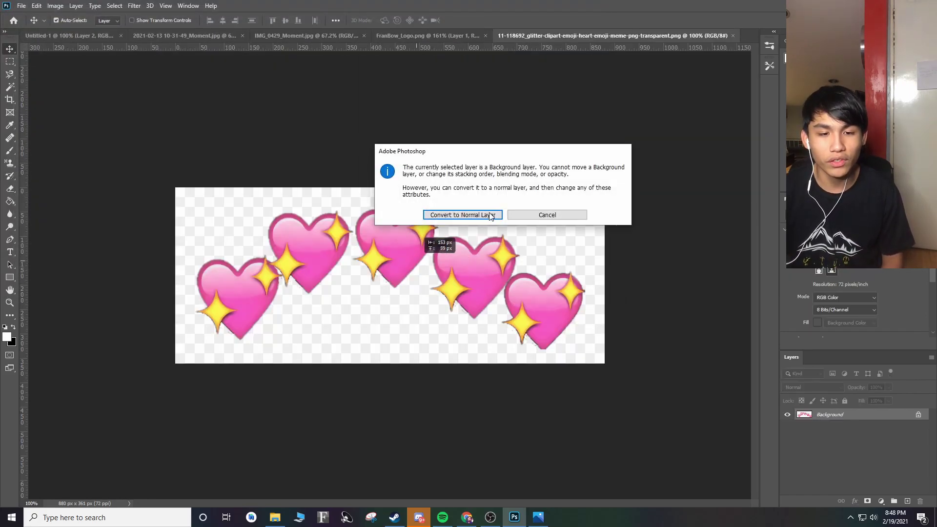
pyautogui.click(470, 213)
pyautogui.moveTo(455, 295); pyautogui.dragTo(518, 320)
pyautogui.moveTo(581, 212); pyautogui.dragTo(545, 214)
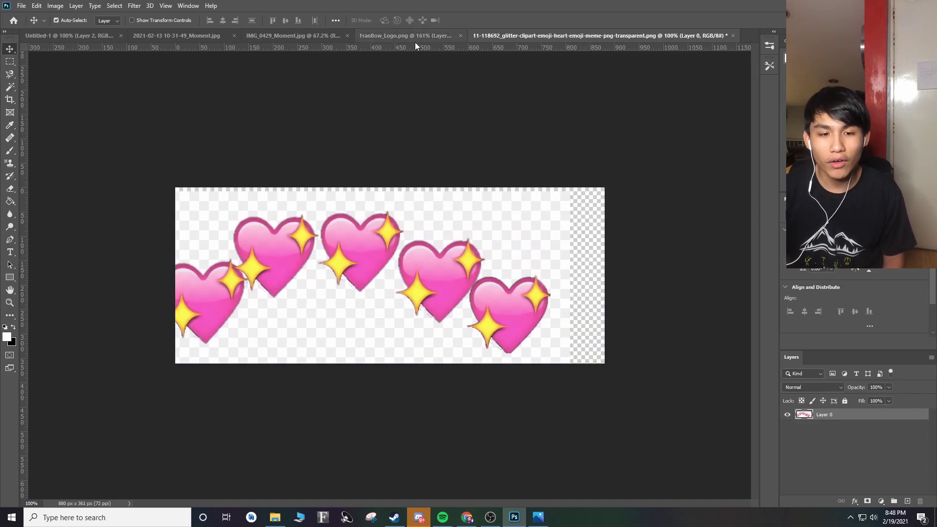
# Step: Place the Fran Bow logo in the upper right corner of the Untitled-1 thumbnail and enlarge it slightly
pyautogui.click(434, 37)
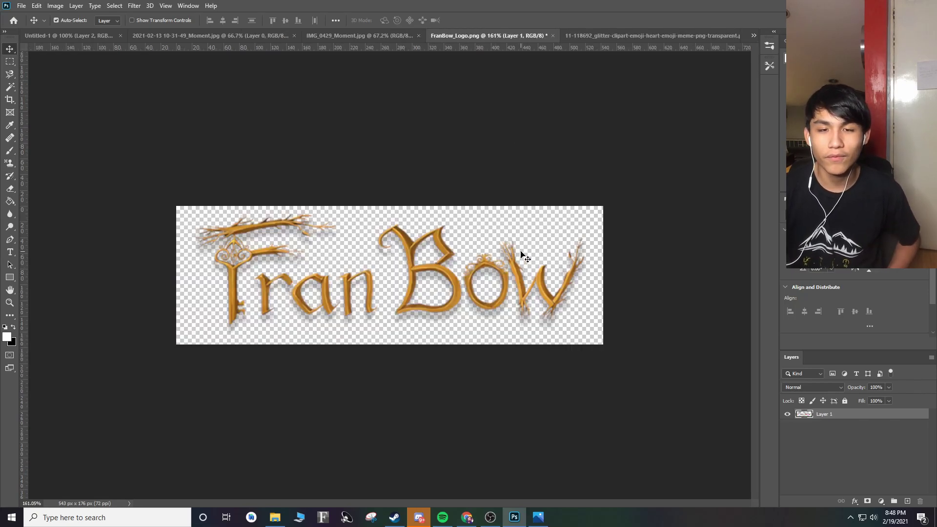
pyautogui.moveTo(491, 269); pyautogui.dragTo(590, 154)
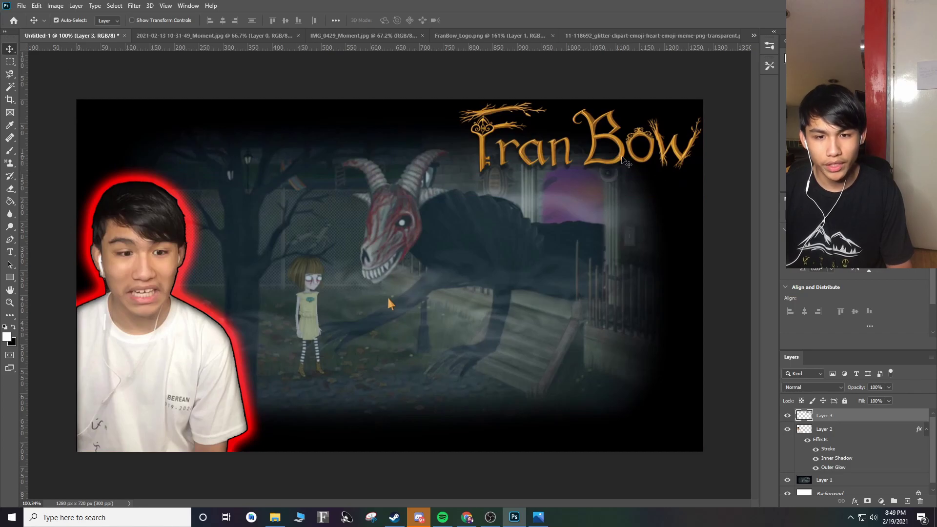
pyautogui.hotkey('ctrl', 't')
pyautogui.moveTo(457, 178); pyautogui.dragTo(445, 182)
pyautogui.click(9, 48)
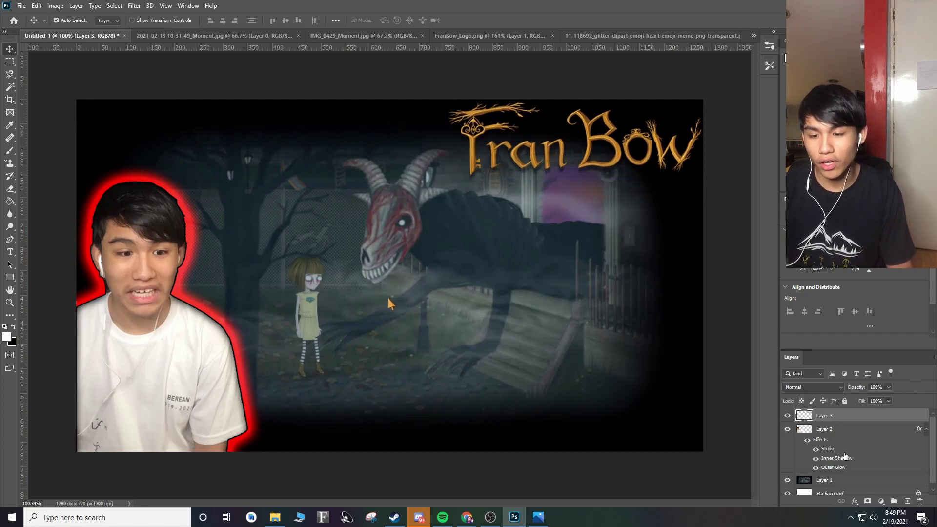
# Step: Try a 1 px black Stroke inside the edges of the Fran Bow logo, and discard the effect
pyautogui.click(855, 501)
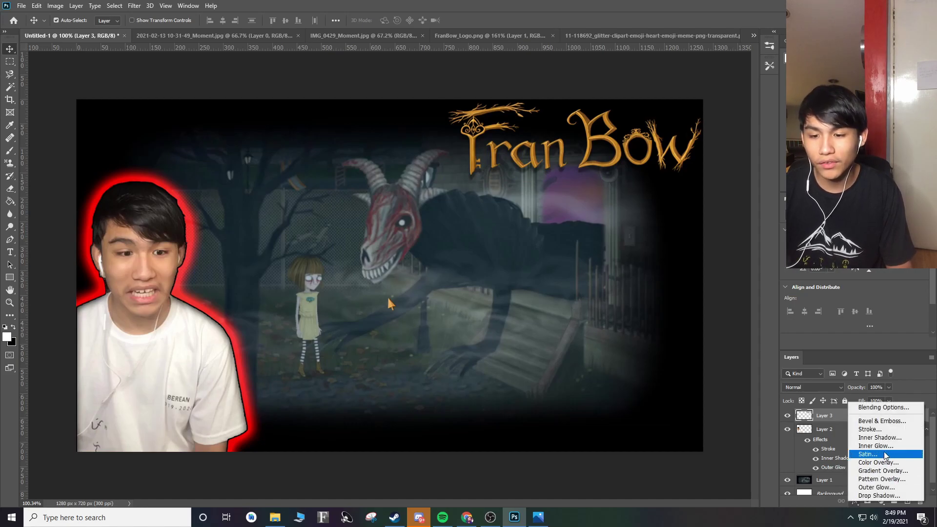
pyautogui.click(870, 429)
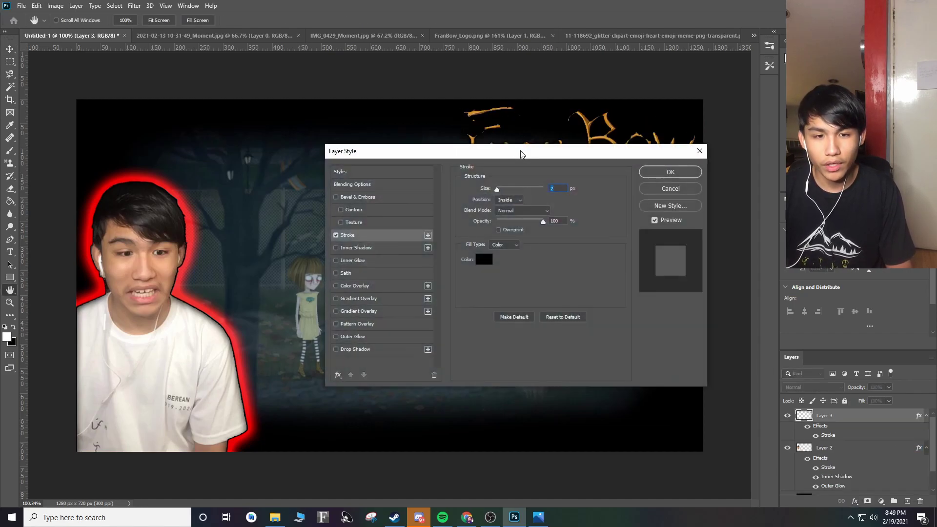
pyautogui.moveTo(521, 153); pyautogui.dragTo(244, 128)
pyautogui.moveTo(224, 165); pyautogui.dragTo(222, 166)
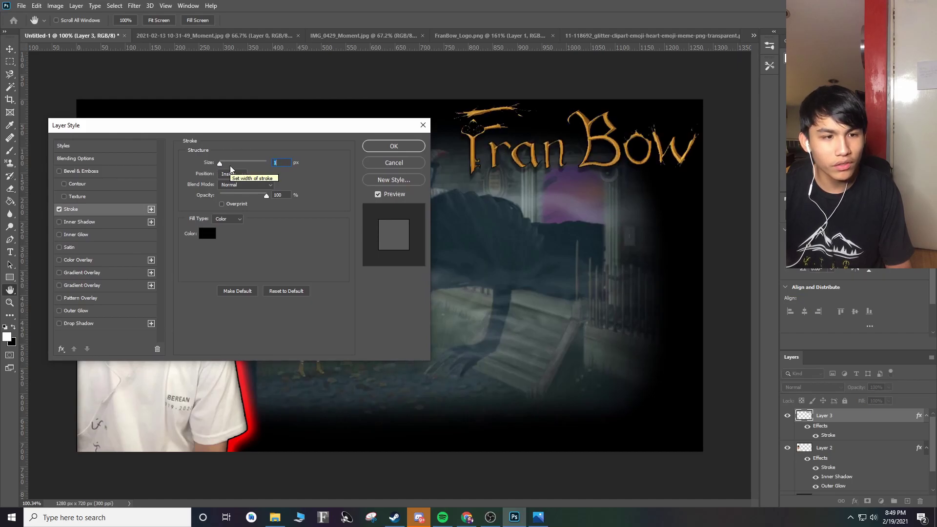
pyautogui.click(59, 209)
pyautogui.click(390, 161)
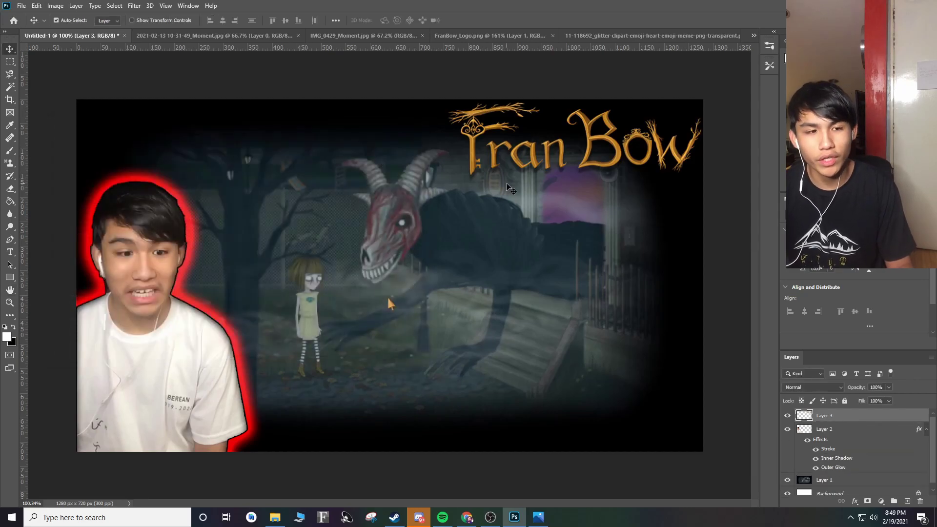
# Step: Brighten the game screenshot on Layer 1 with the Dodge tool using a 200 px brush
pyautogui.click(11, 227)
pyautogui.scroll(-1, 854, 449)
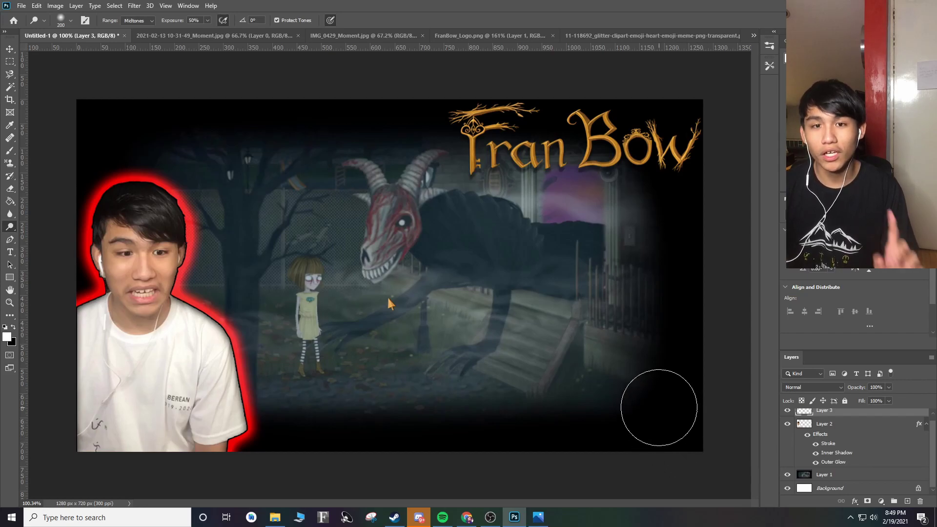
pyautogui.click(825, 474)
pyautogui.moveTo(557, 145)
pyautogui.mouseDown()
pyautogui.moveTo(391, 312)
pyautogui.moveTo(293, 337)
pyautogui.mouseUp()
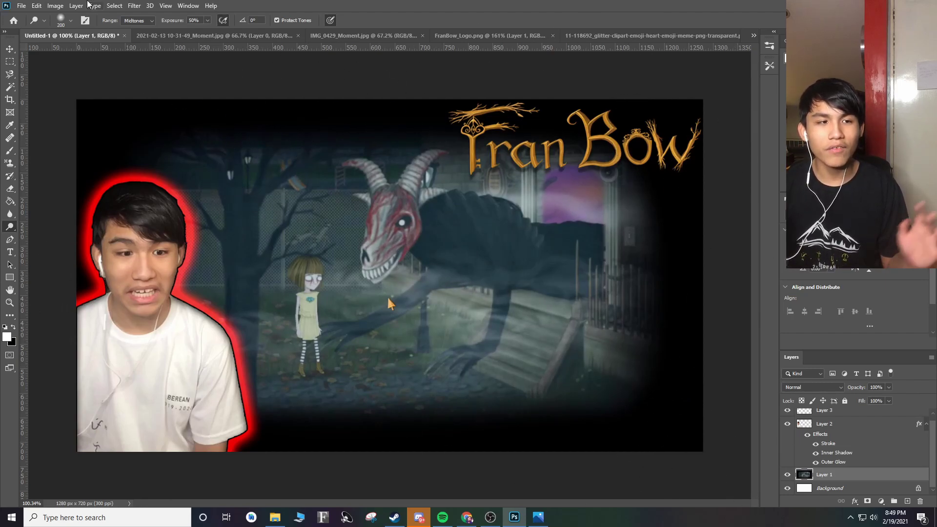
# Step: Open the blood drip vector PNG from the Thumbnail Pics folder
pyautogui.click(20, 7)
pyautogui.click(21, 6)
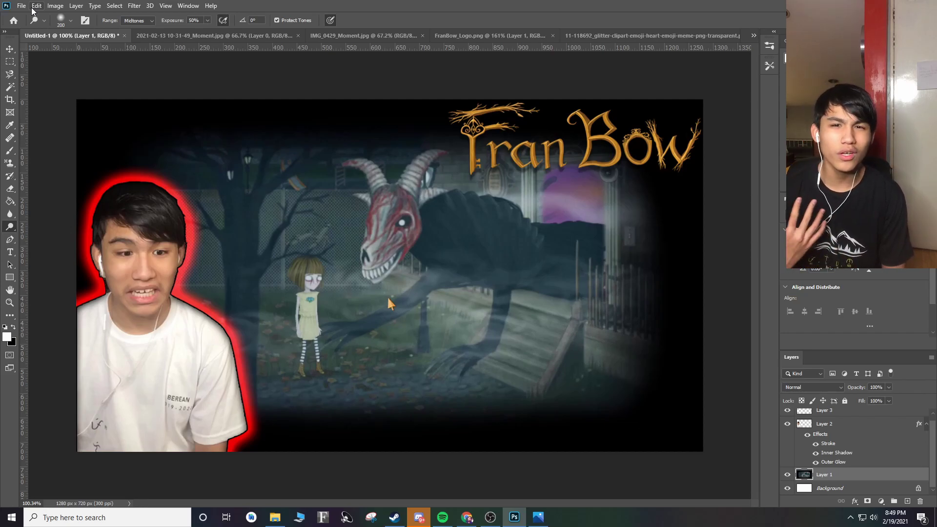
pyautogui.click(21, 6)
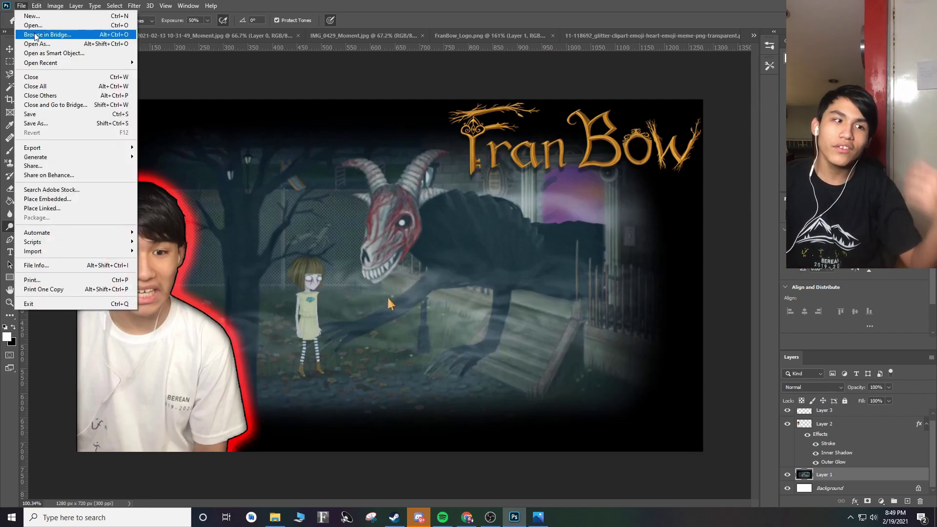
pyautogui.click(33, 26)
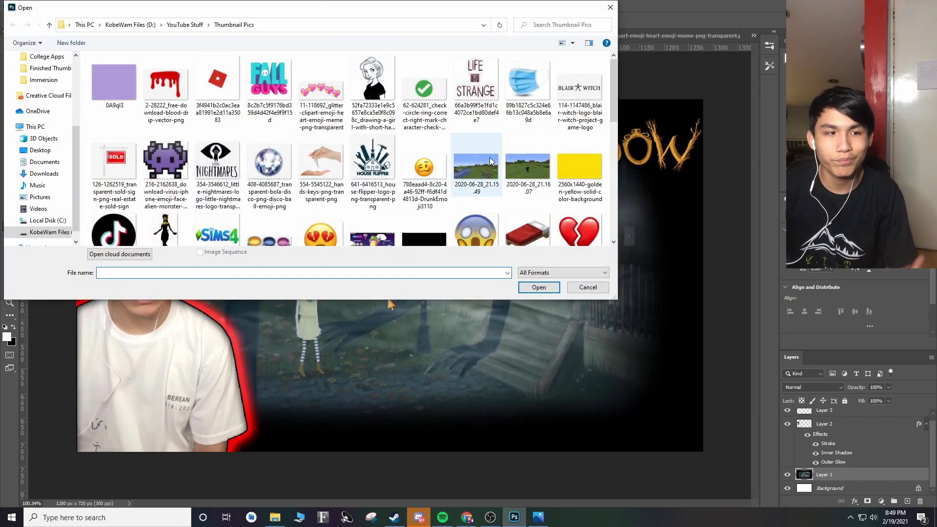
pyautogui.scroll(-10, 491, 161)
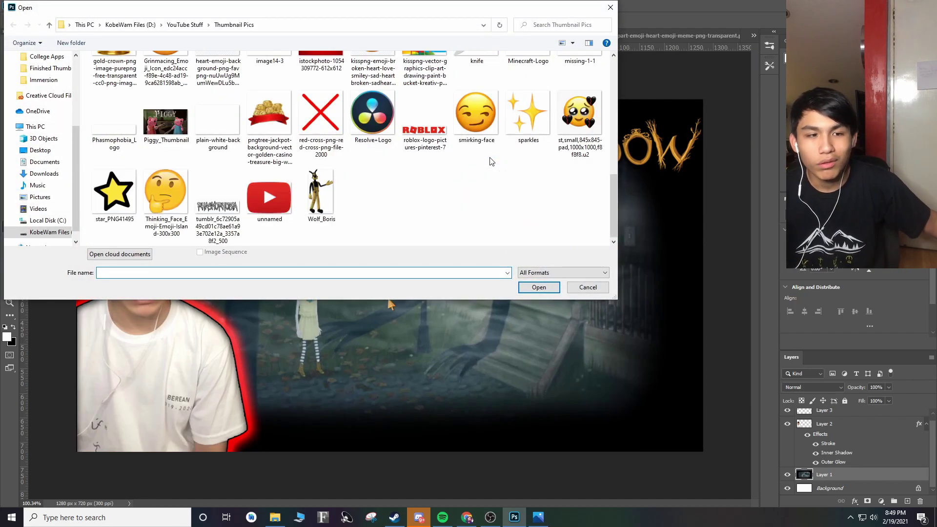
pyautogui.scroll(10, 491, 161)
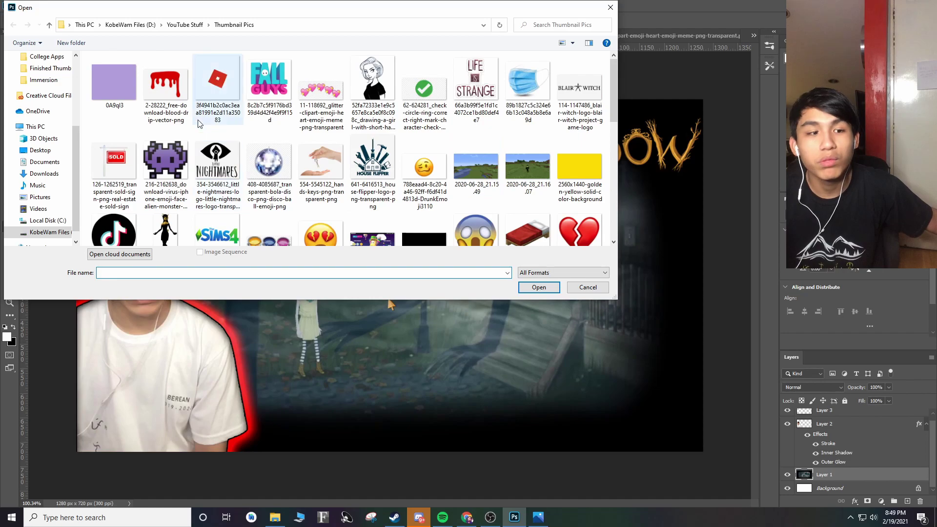
pyautogui.doubleClick(178, 97)
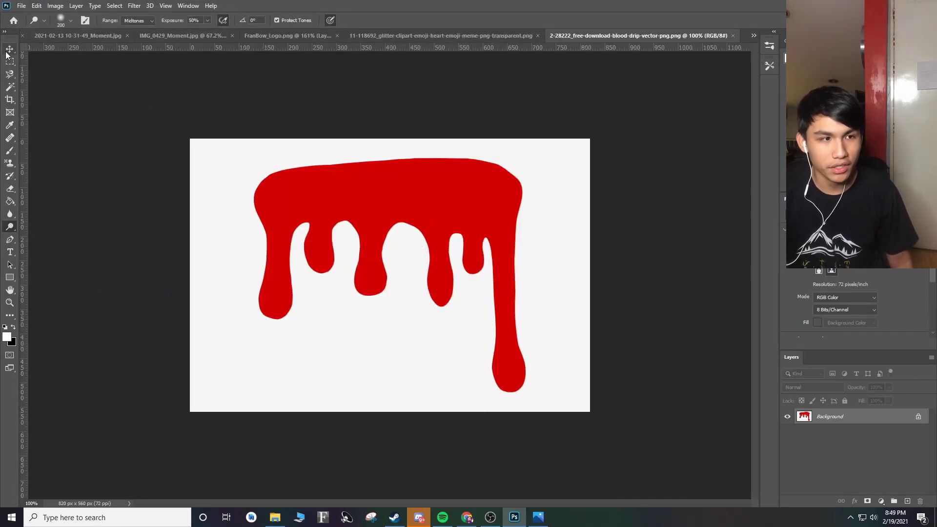
# Step: Convert the blood drip image's background to a normal layer and copy it into the Untitled-1 thumbnail
pyautogui.click(10, 49)
pyautogui.moveTo(412, 318); pyautogui.dragTo(415, 317)
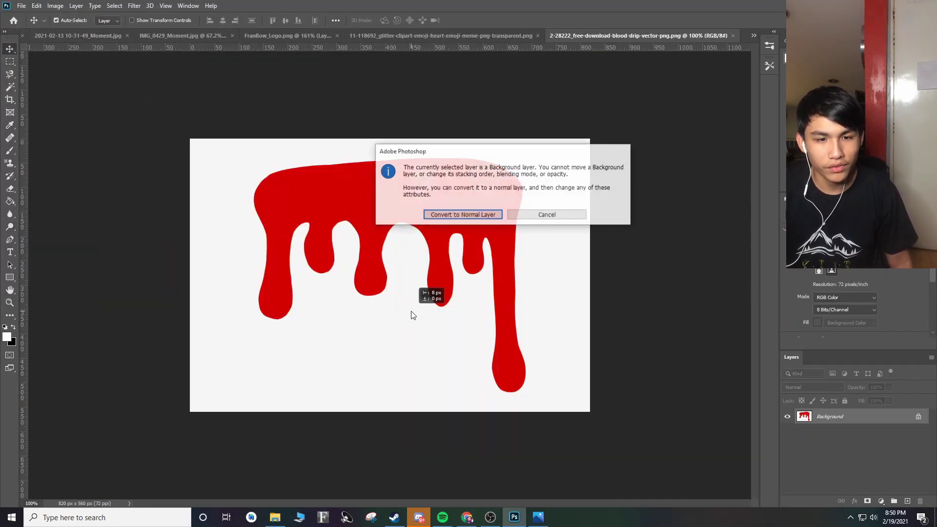
pyautogui.click(474, 219)
pyautogui.moveTo(469, 288); pyautogui.dragTo(446, 303)
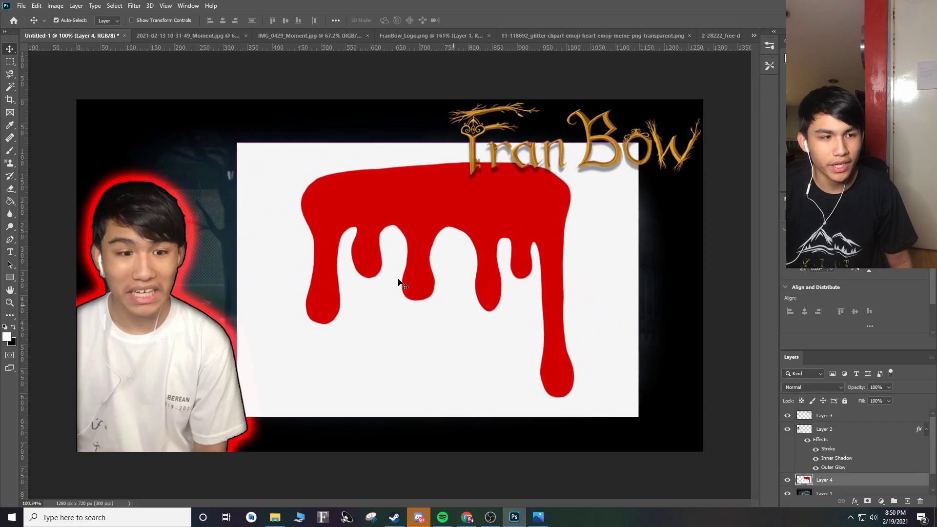
# Step: Remove the white background around the blood drip using the Magic Wand, and clear the selection
pyautogui.click(13, 89)
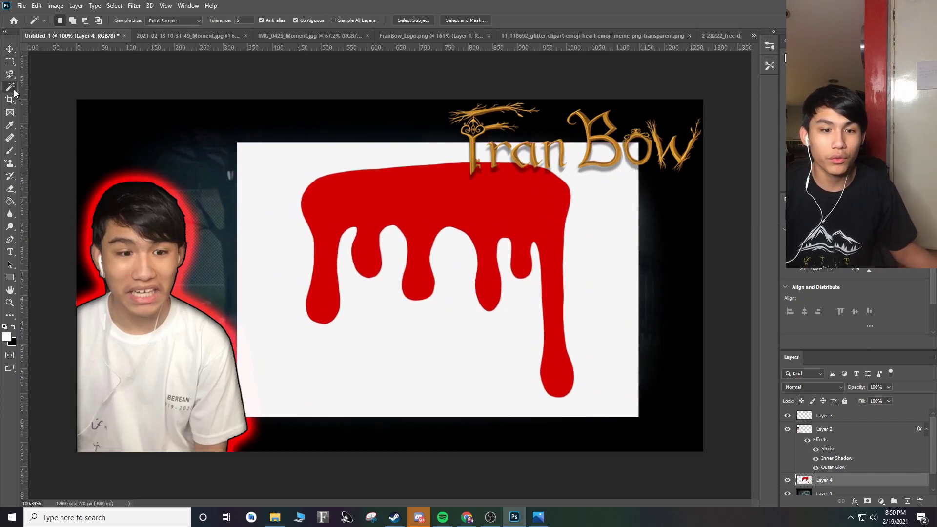
pyautogui.click(436, 348)
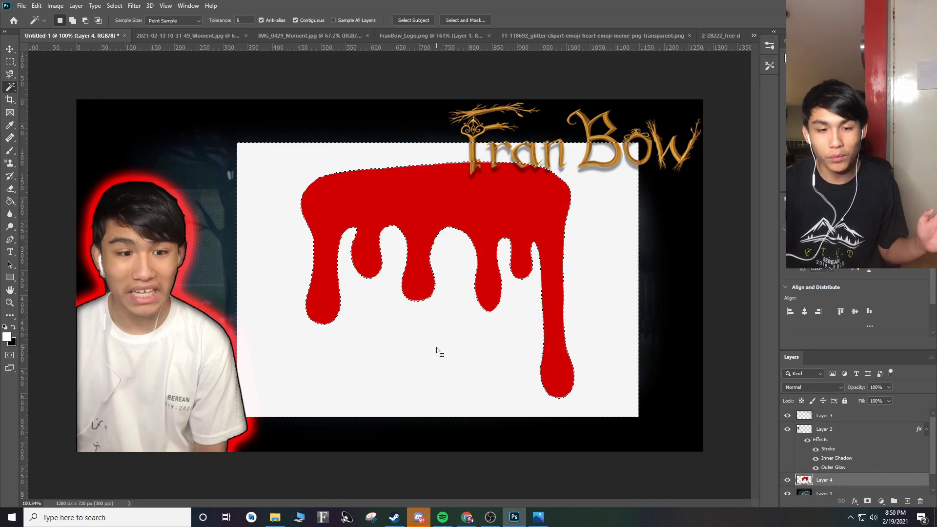
pyautogui.press('Delete')
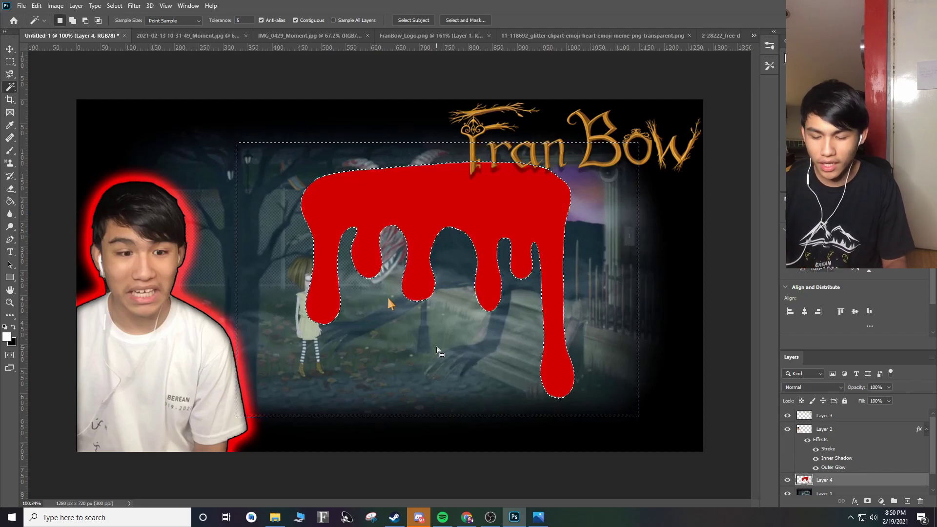
pyautogui.hotkey('ctrl', 'd')
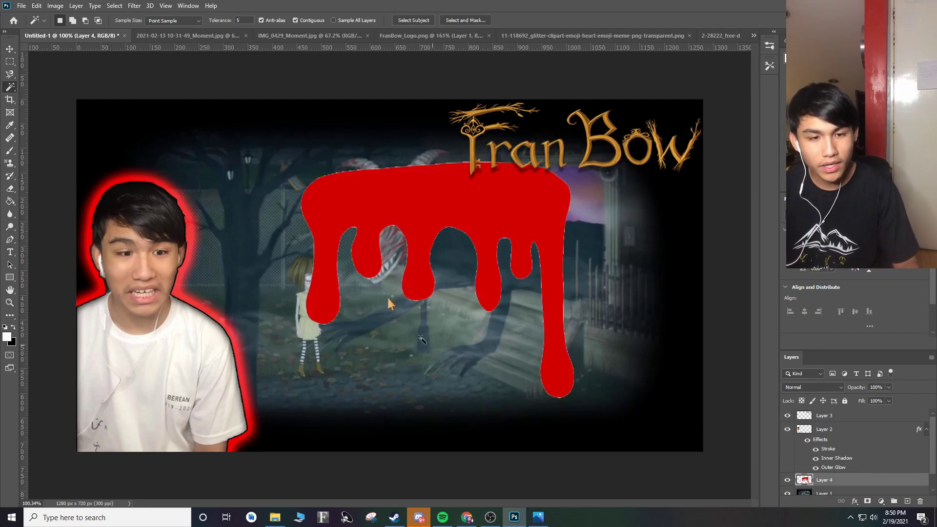
# Step: Scale the blood drip to about 63% near the thumbnail's centre, and delete its layer
pyautogui.press('v')
pyautogui.moveTo(454, 222); pyautogui.dragTo(413, 222)
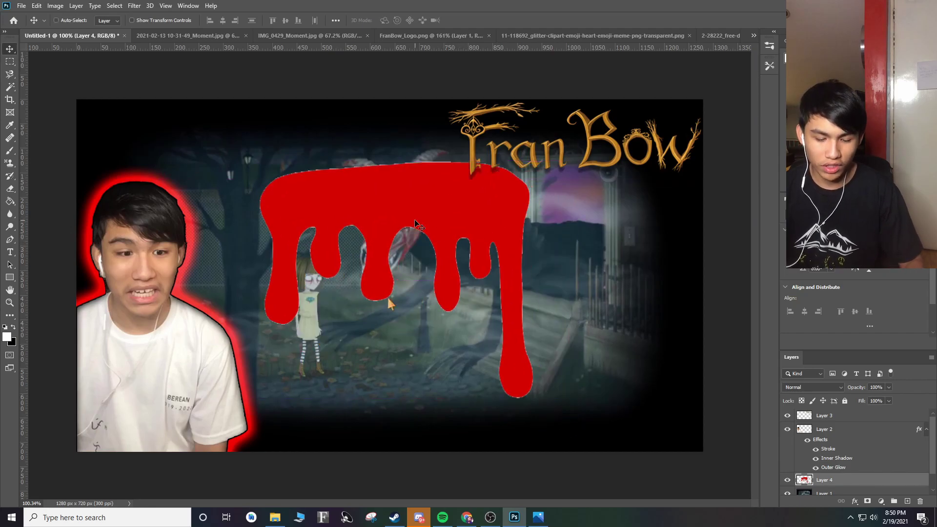
pyautogui.hotkey('ctrl', 't')
pyautogui.moveTo(533, 398); pyautogui.dragTo(431, 310)
pyautogui.moveTo(364, 184); pyautogui.dragTo(444, 253)
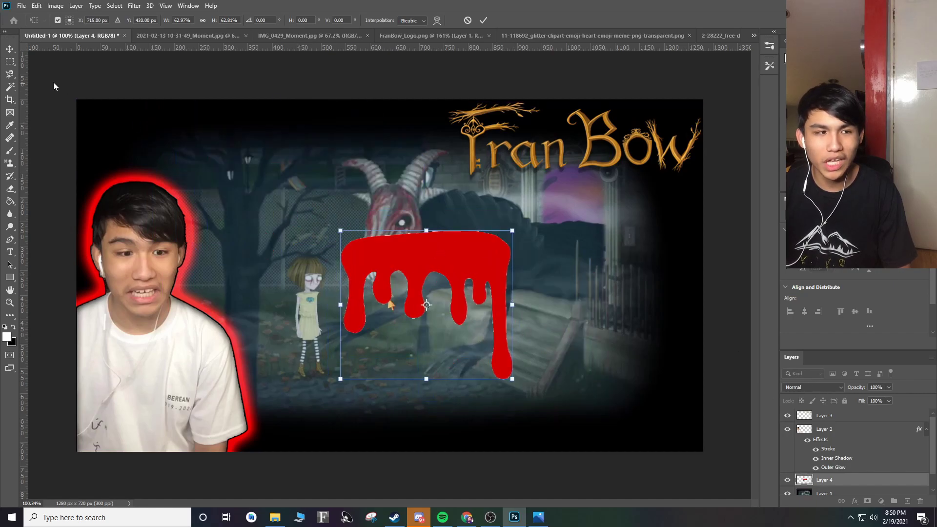
pyautogui.click(9, 49)
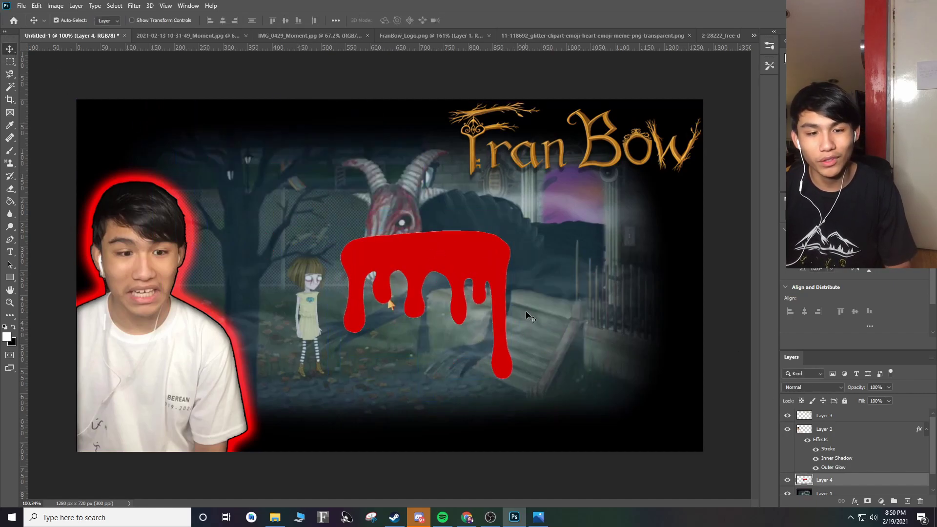
pyautogui.click(920, 501)
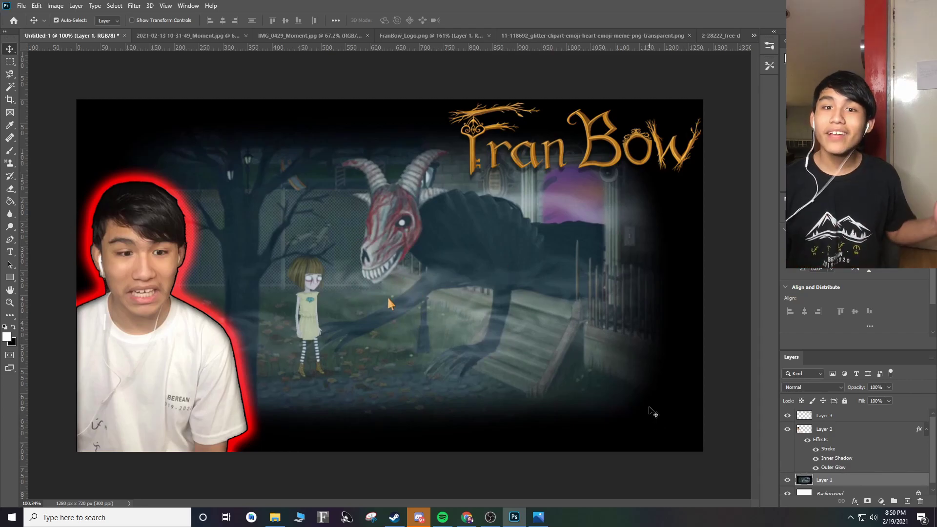